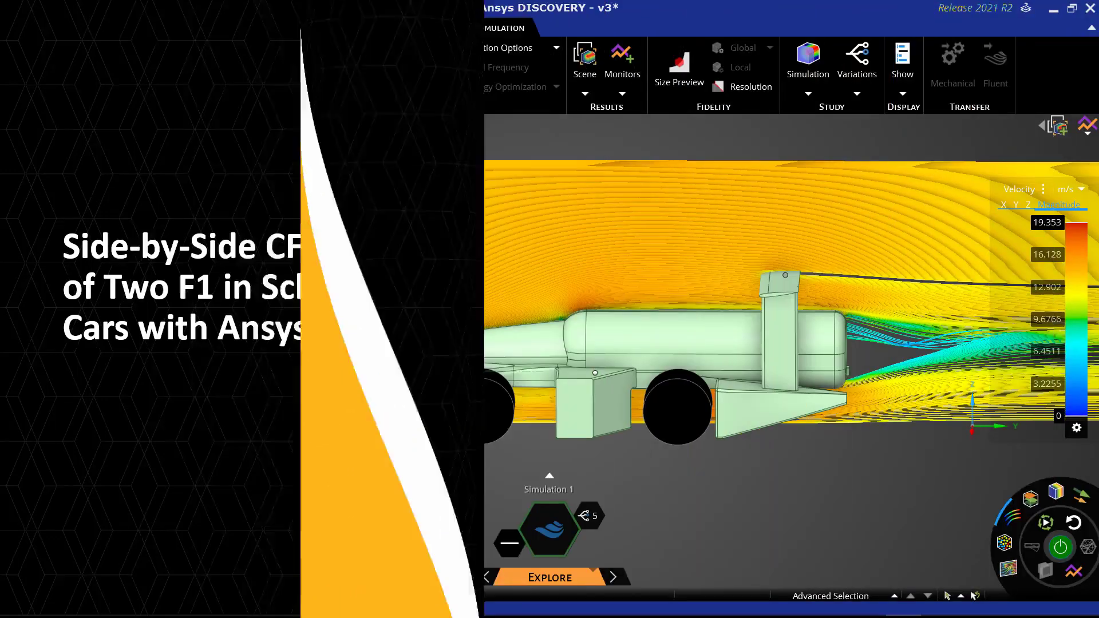
Plot drag force against wing angle from the design variations table
left_click(594, 517)
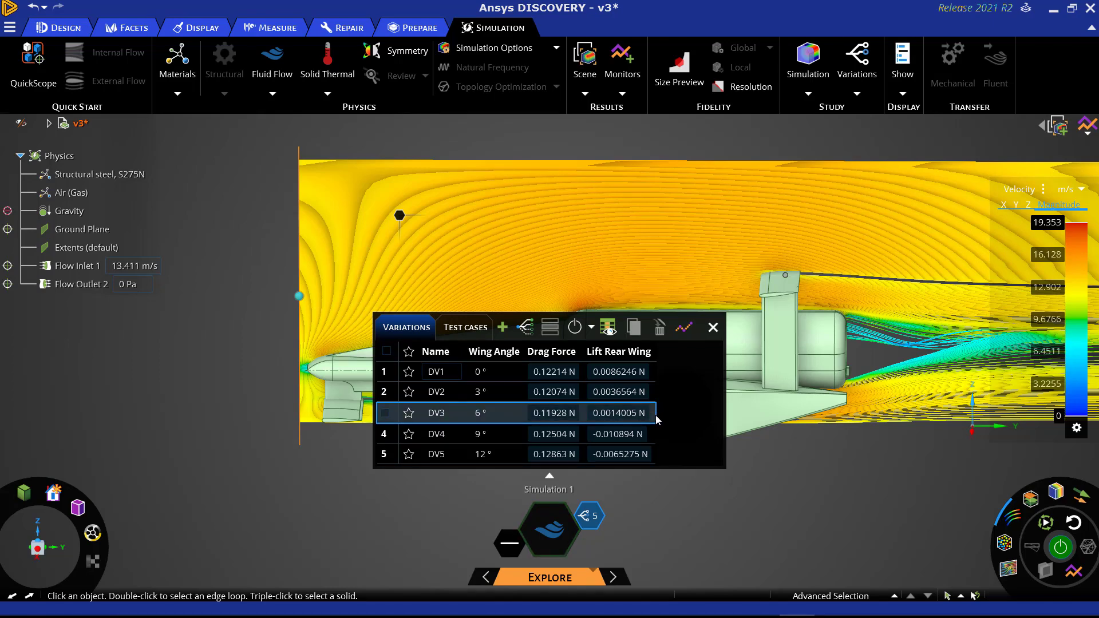
left_click(684, 328)
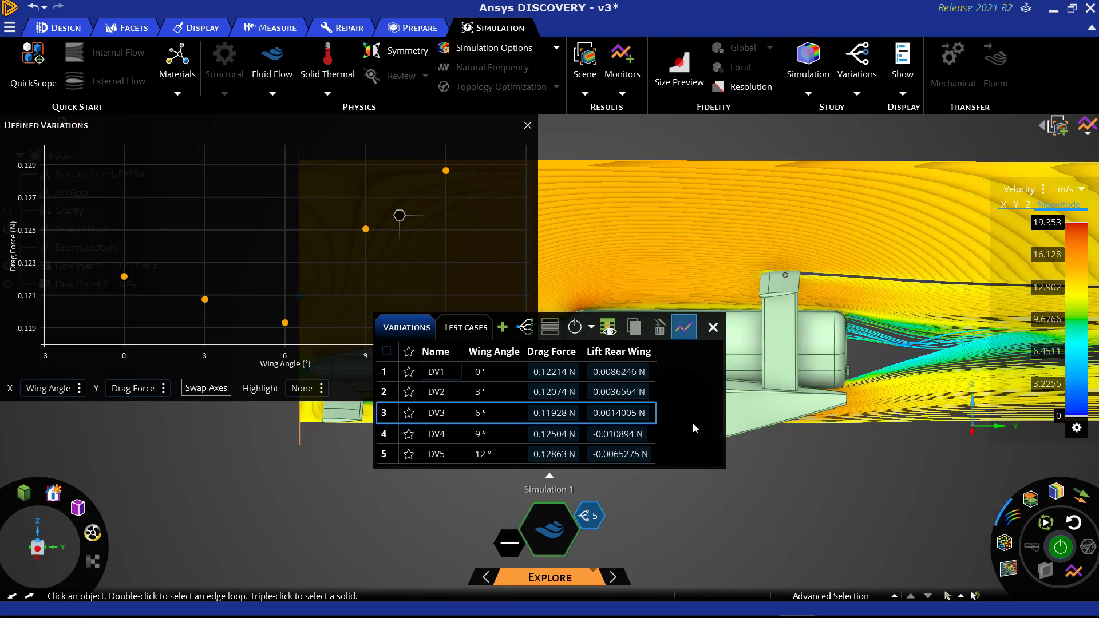
mouse_move(285, 324)
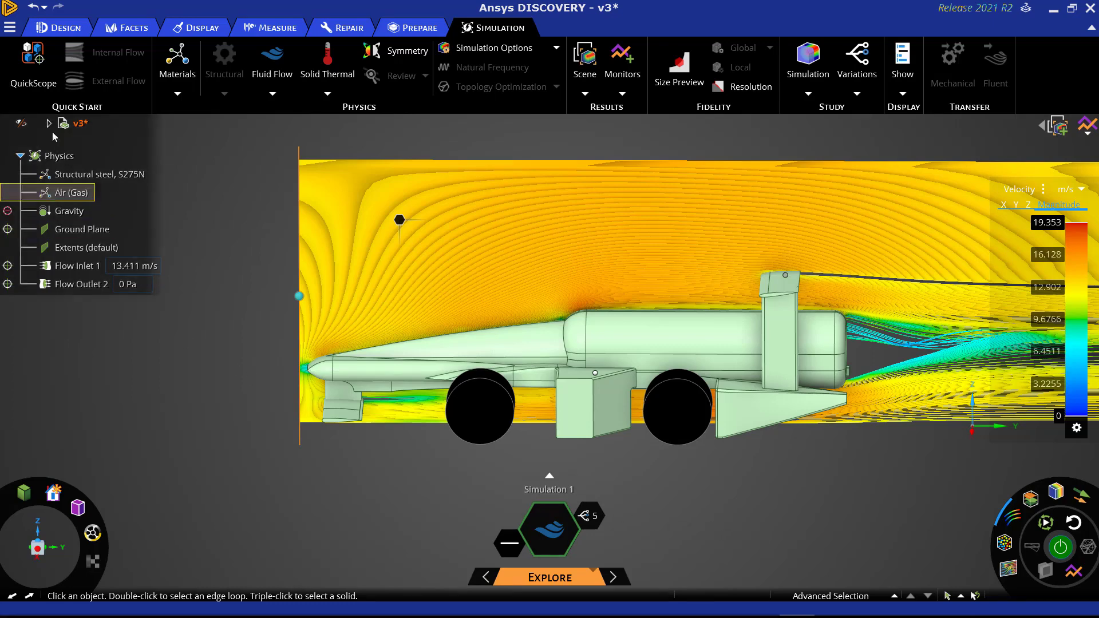
Insert f1-in-schools-v2 from the F1 in Schools folder as a second car
left_click(11, 30)
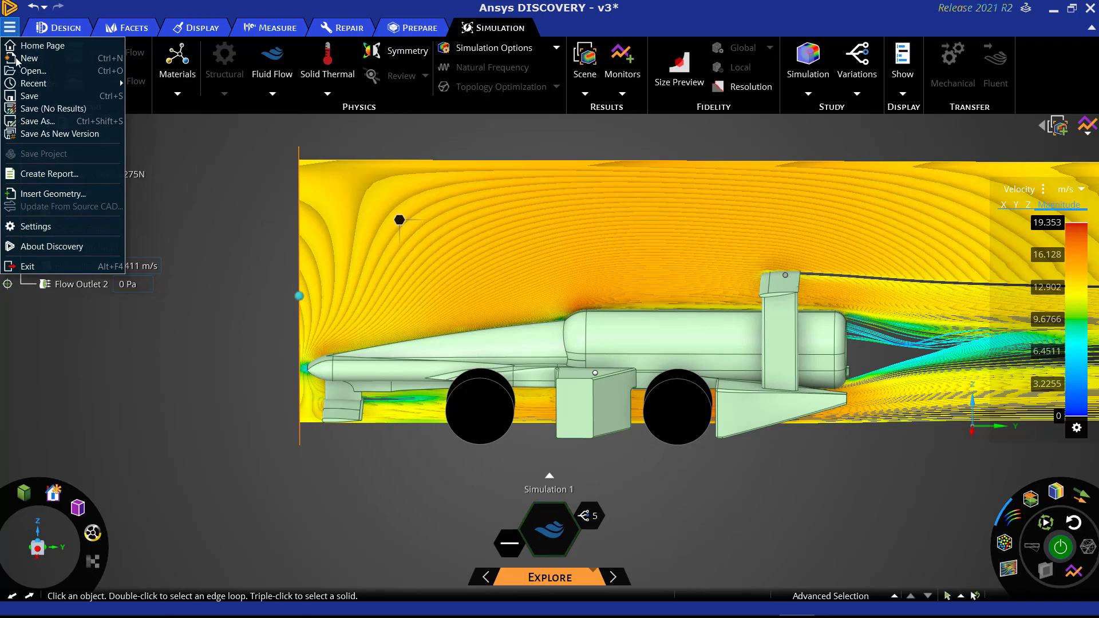
left_click(52, 194)
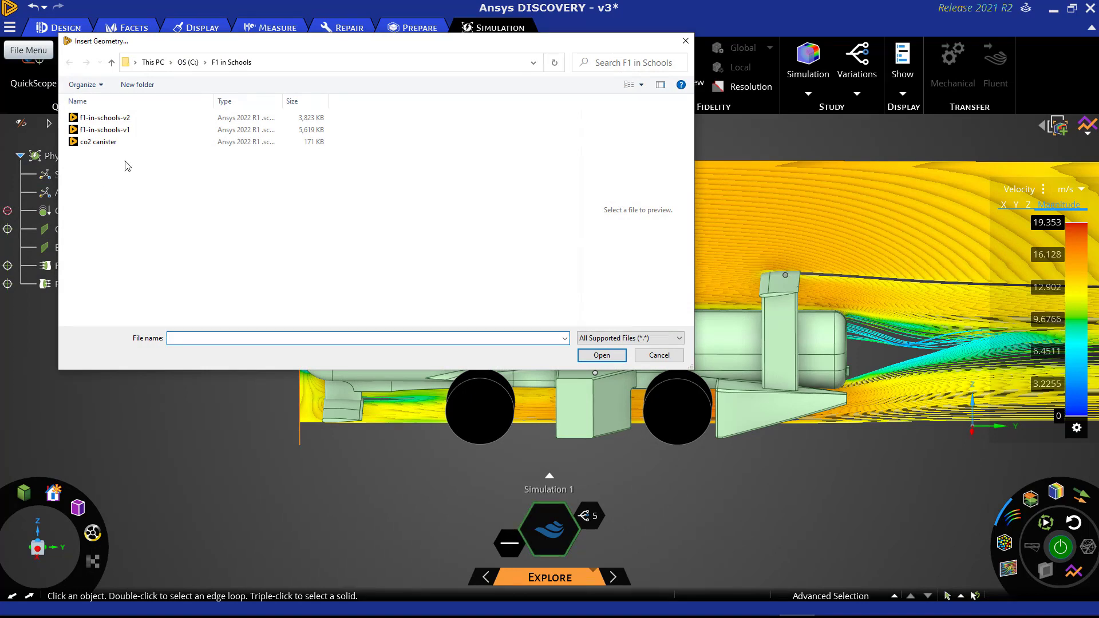
left_click(144, 119)
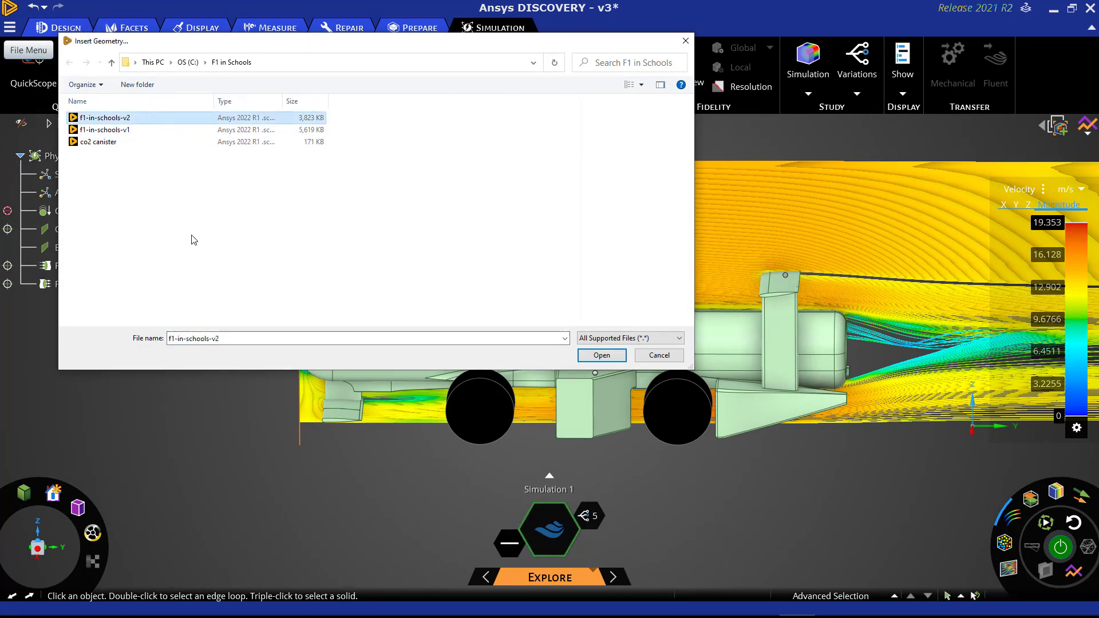
left_click(678, 338)
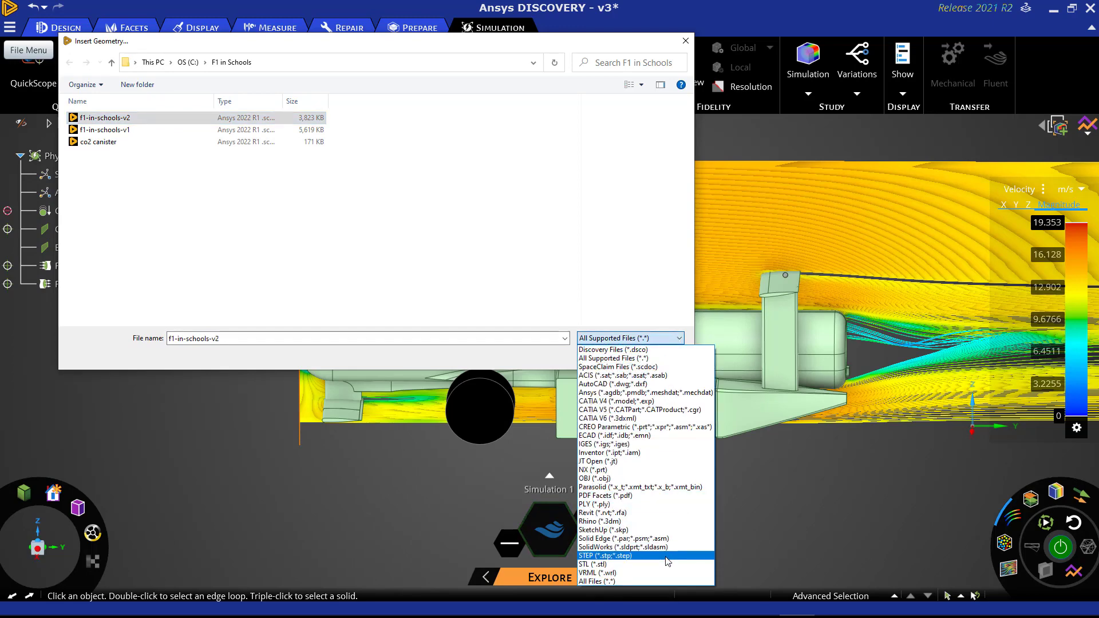
left_click(637, 339)
left_click(602, 355)
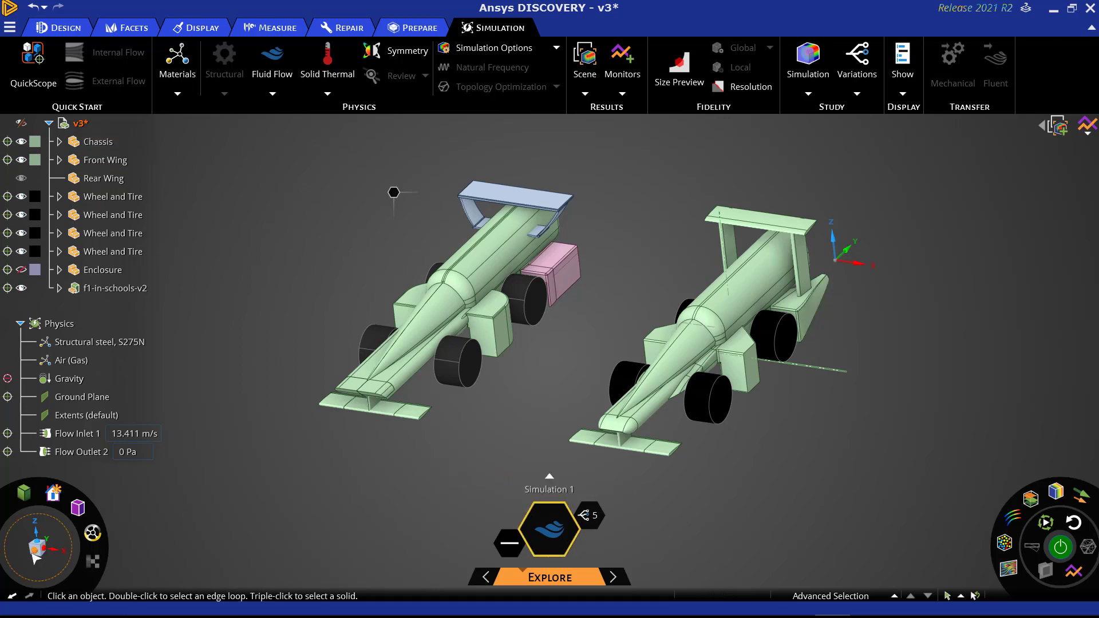
Make the hidden enclosure visible again around both cars
left_click(37, 549)
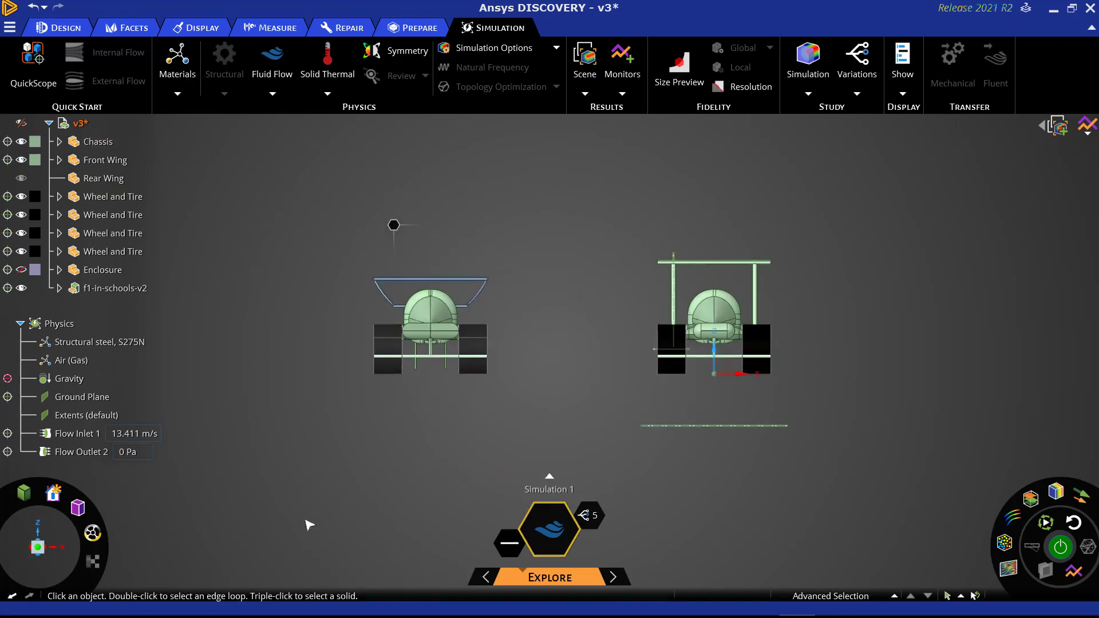
mouse_move(532, 435)
middle_mouse_down()
mouse_move(662, 422)
mouse_move(632, 476)
mouse_move(532, 493)
middle_mouse_up()
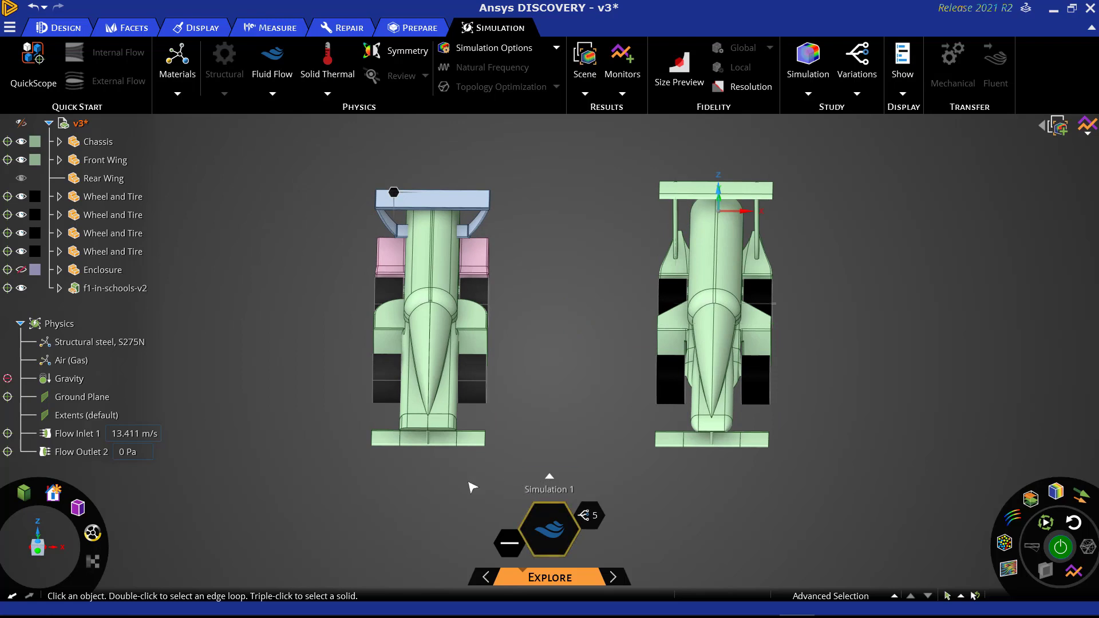
left_click(21, 270)
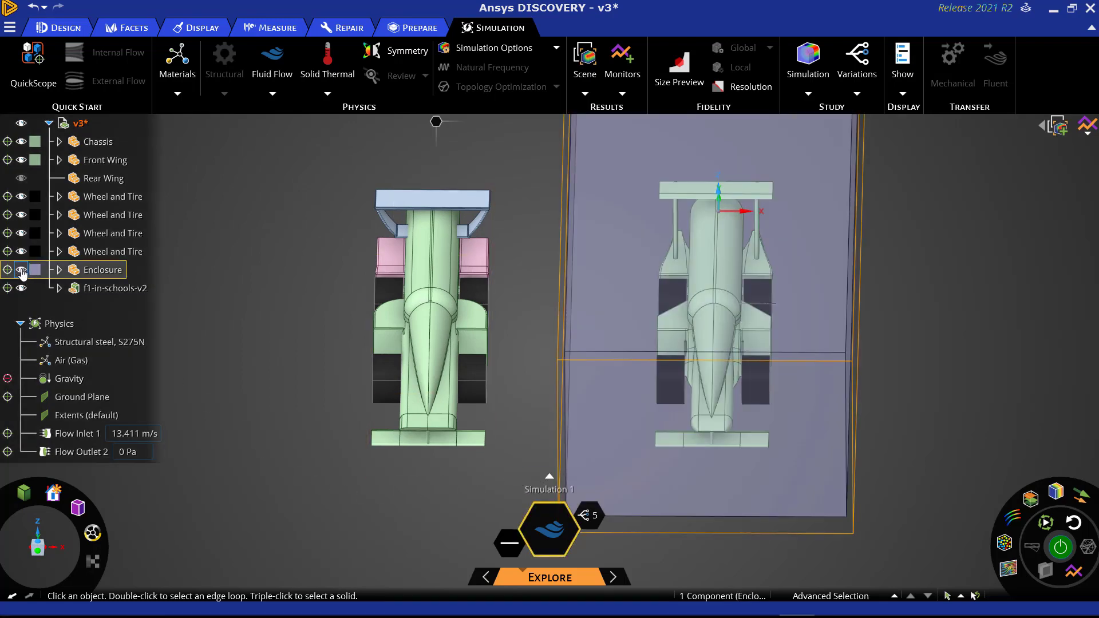
key("Escape")
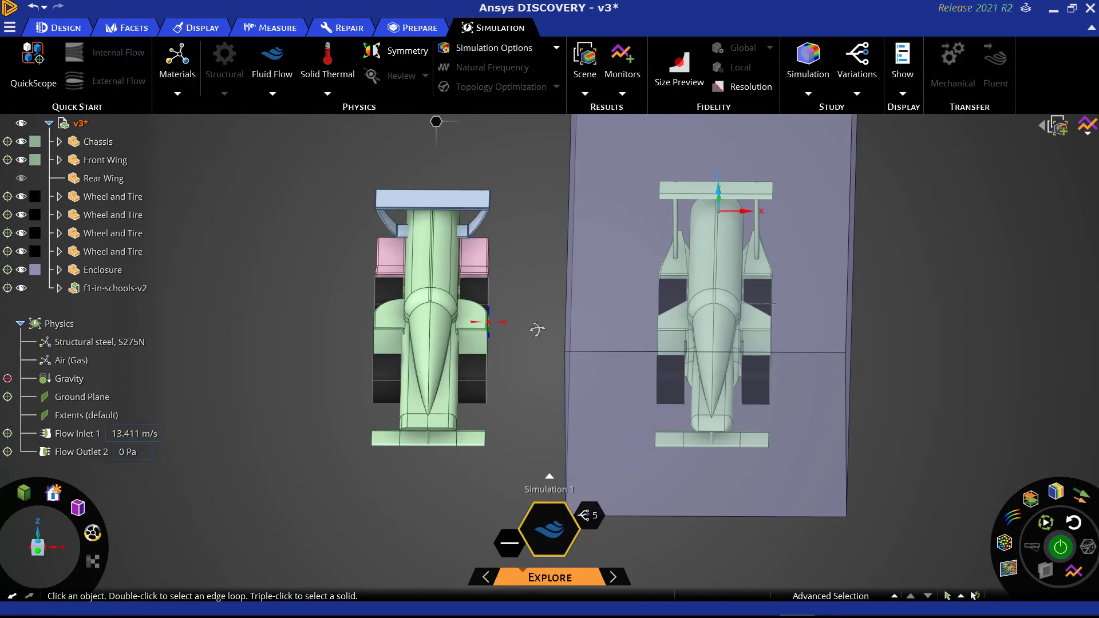
Pull the enclosure's left face out past the new car, then return to isometric view
middle_click_drag(537, 329, 535, 321)
left_click(561, 294)
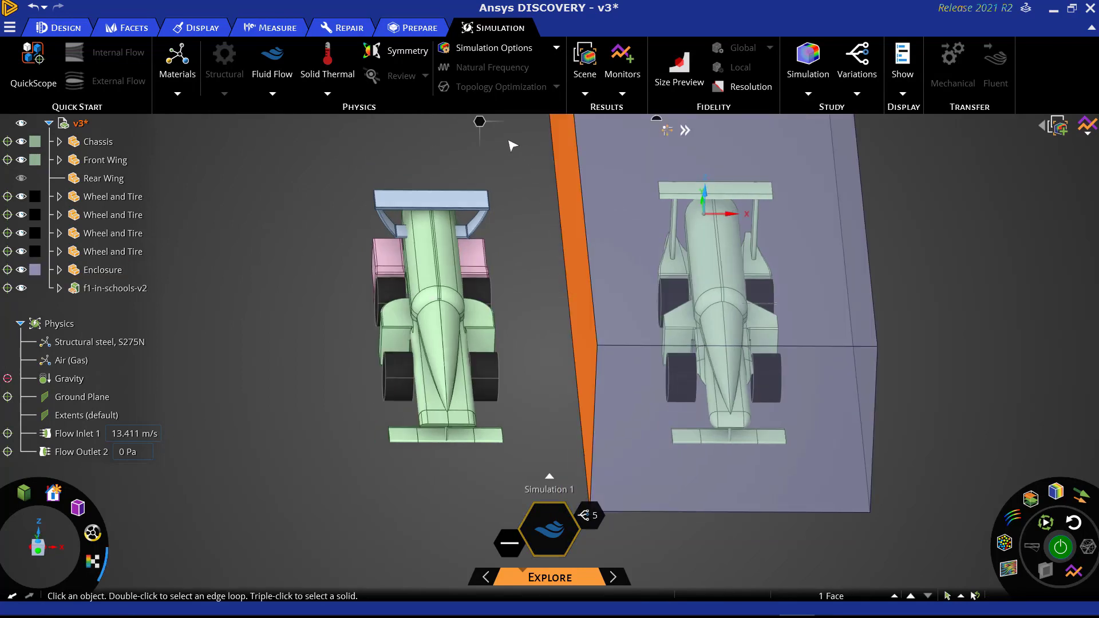
mouse_move(480, 122)
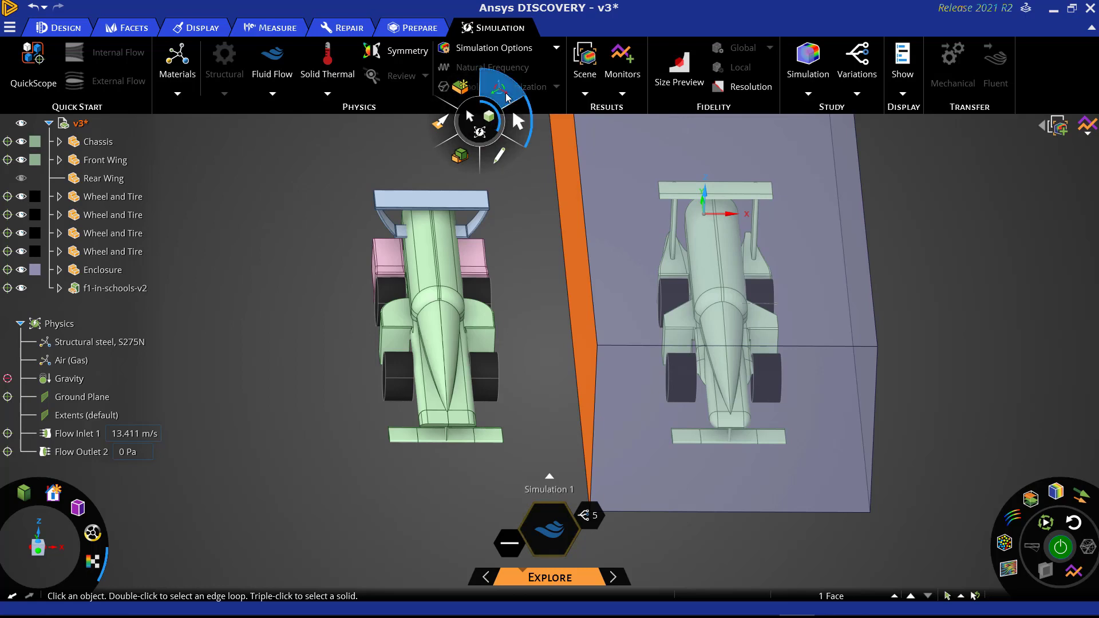
left_click(506, 96)
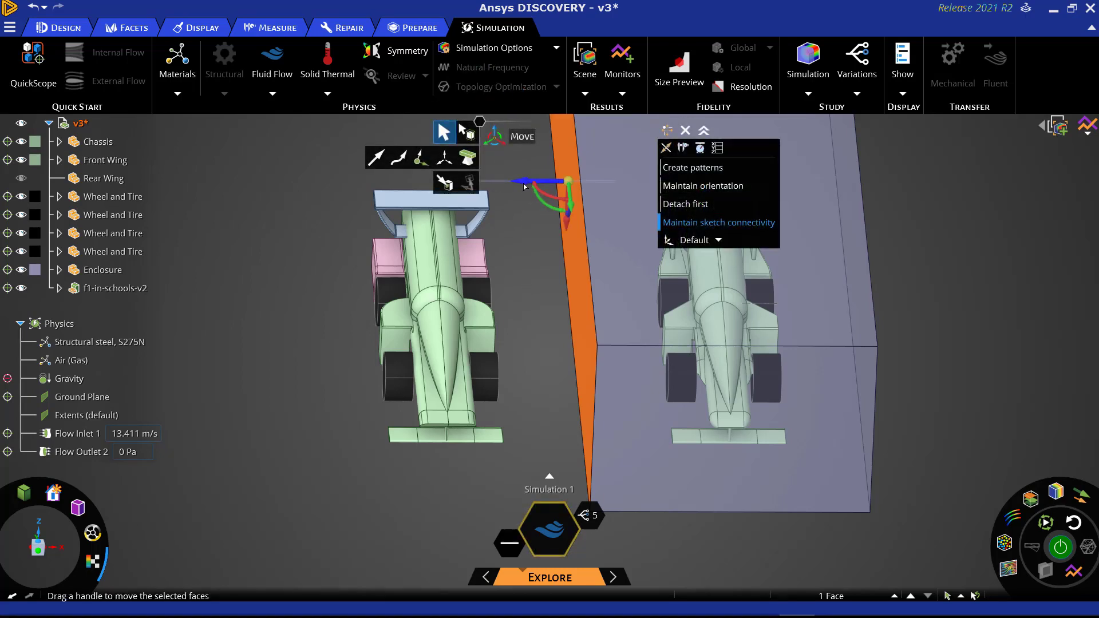
left_click_drag(524, 186, 196, 201)
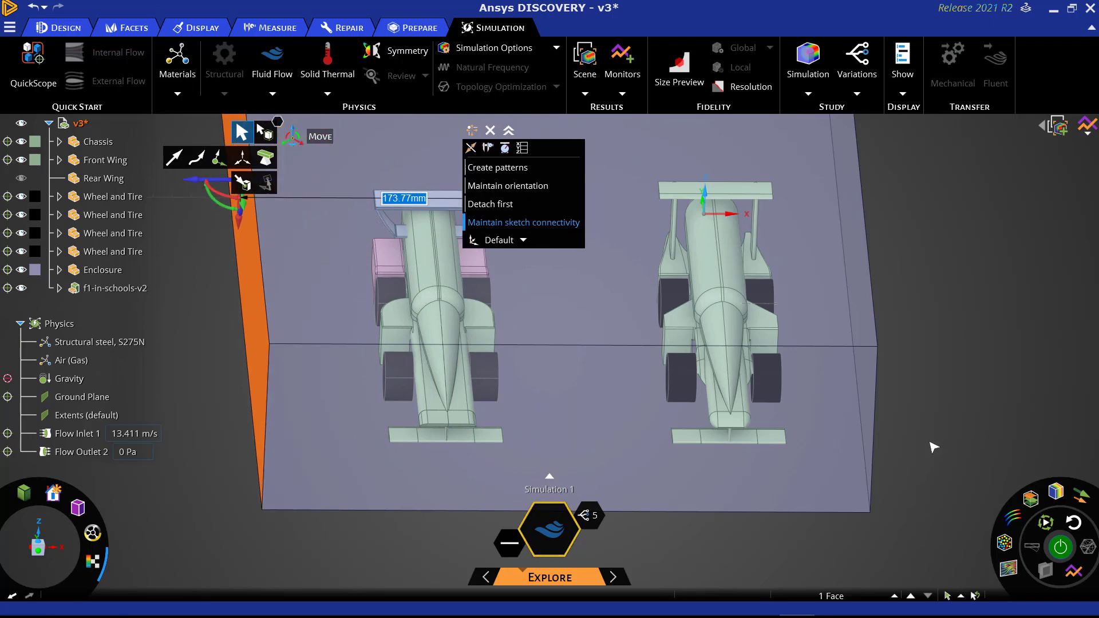
middle_click_drag(932, 446, 919, 447)
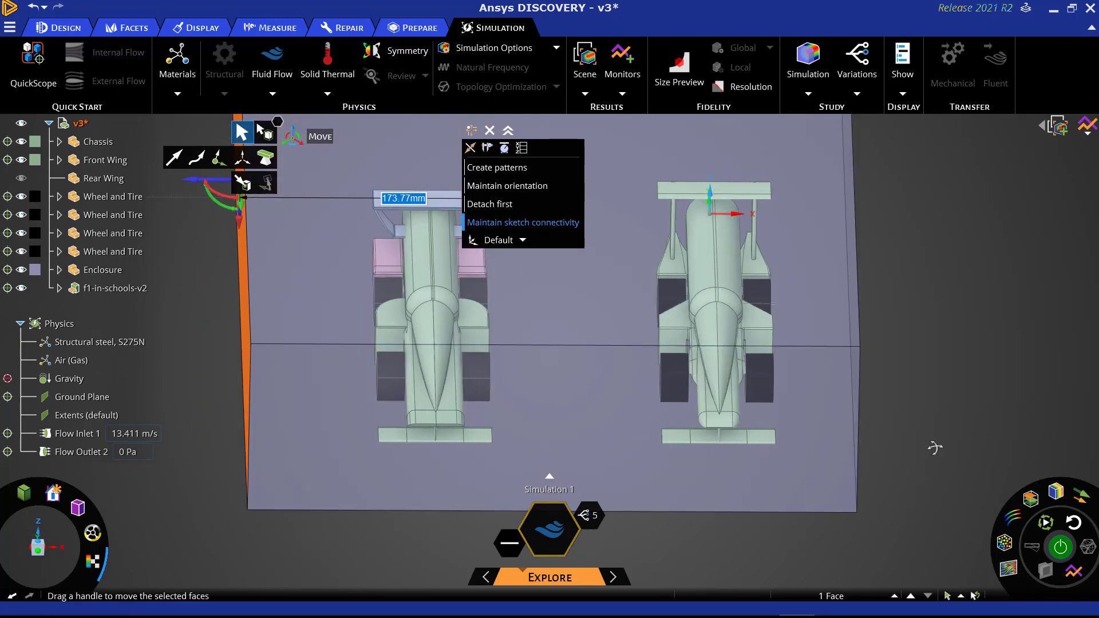
left_click(920, 495)
middle_click_drag(921, 495, 912, 451)
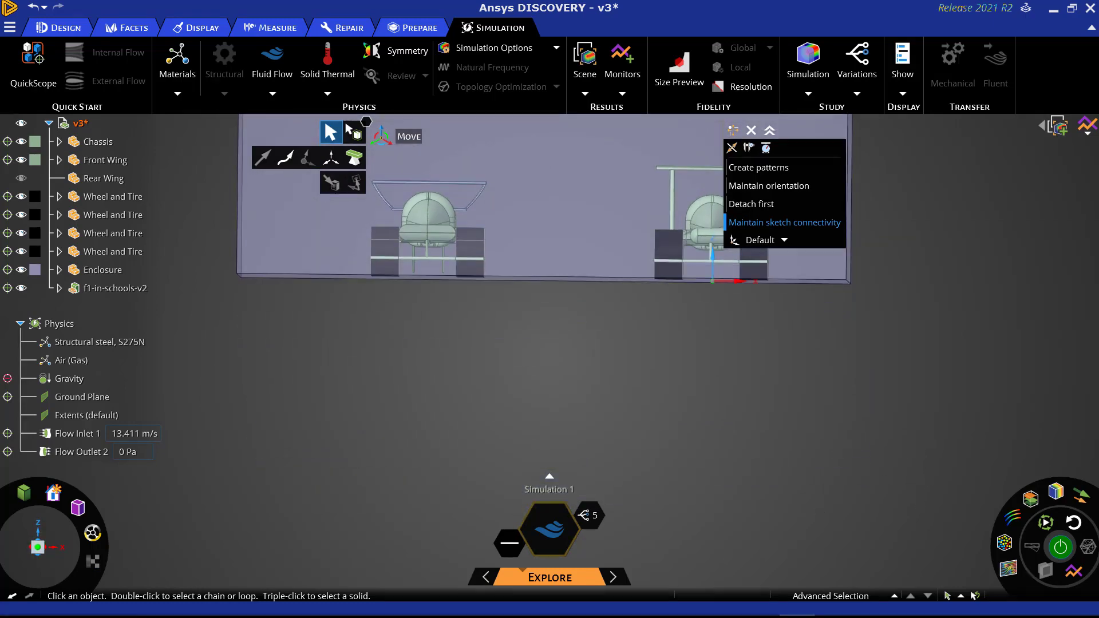
left_click(1056, 491)
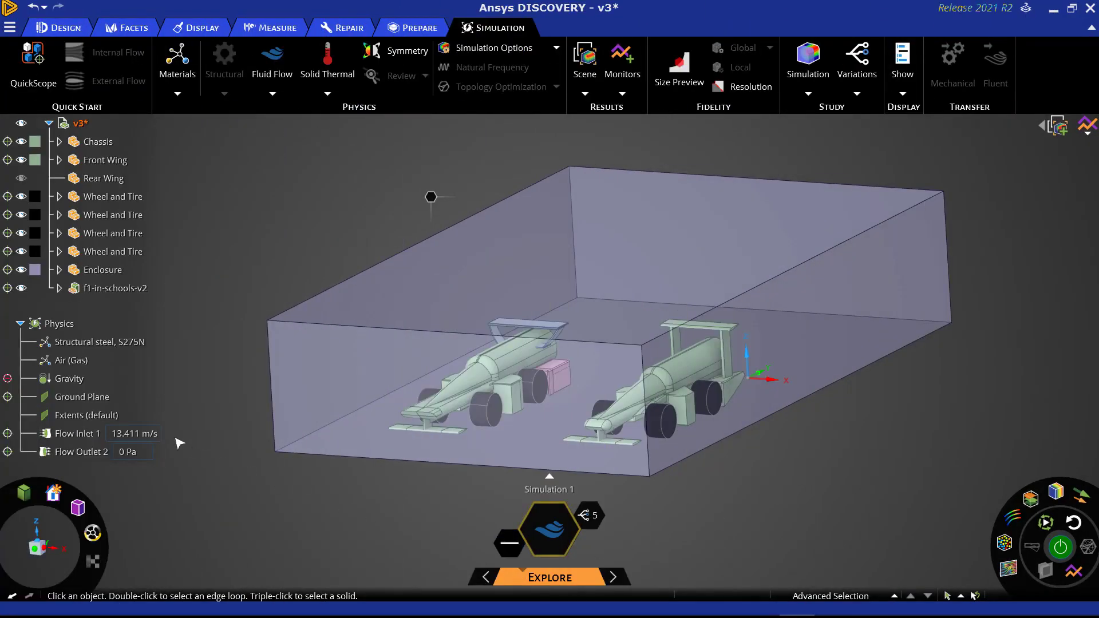
Check the enclosure's ground plane, extents, inlet and outlet faces
left_click(86, 396)
left_click(90, 417)
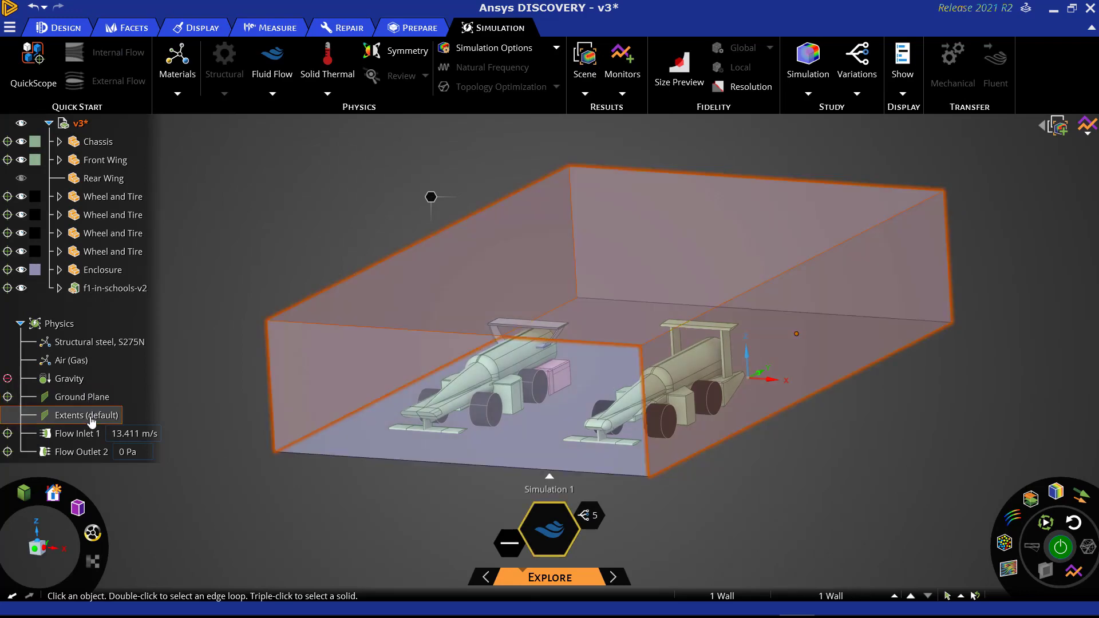
left_click(86, 437)
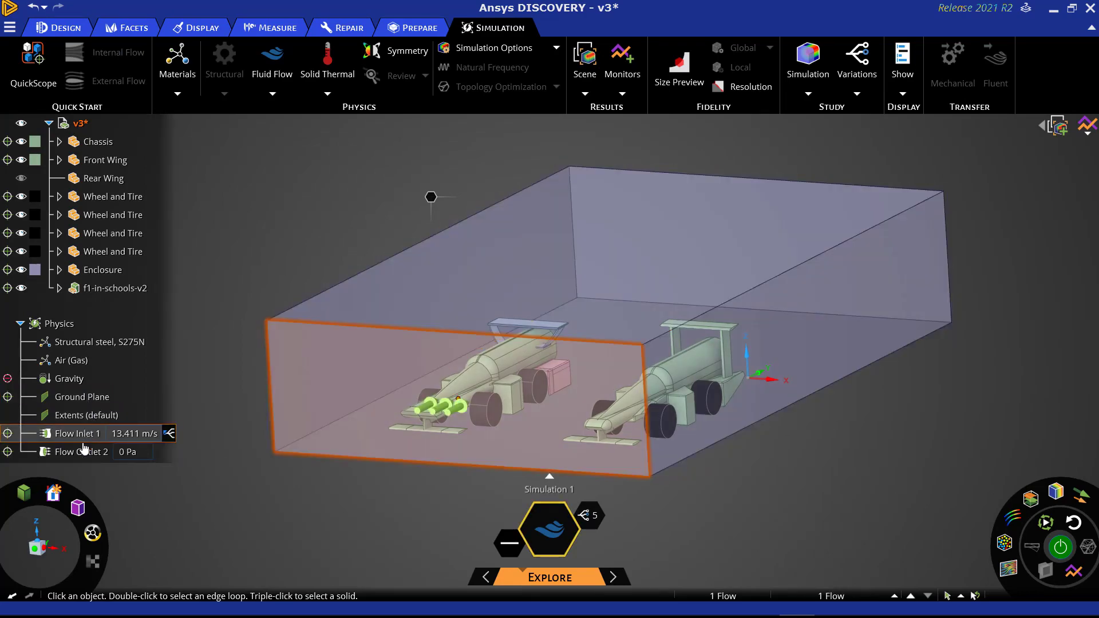
left_click(81, 452)
key("Escape")
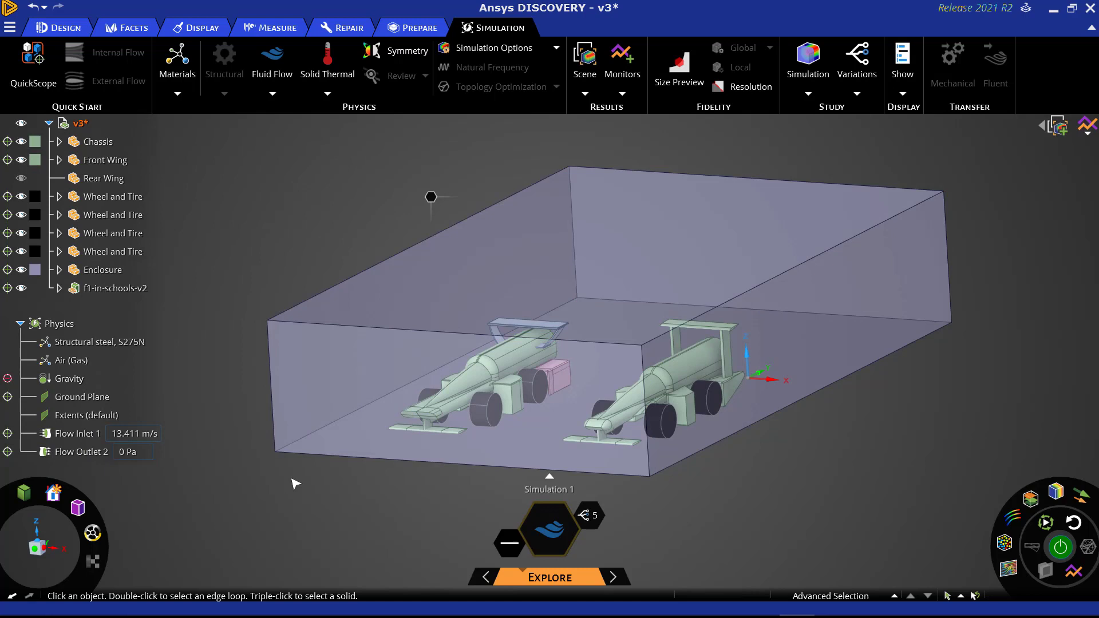
Hide the enclosure and zoom in on both cars from the front
left_click(85, 270)
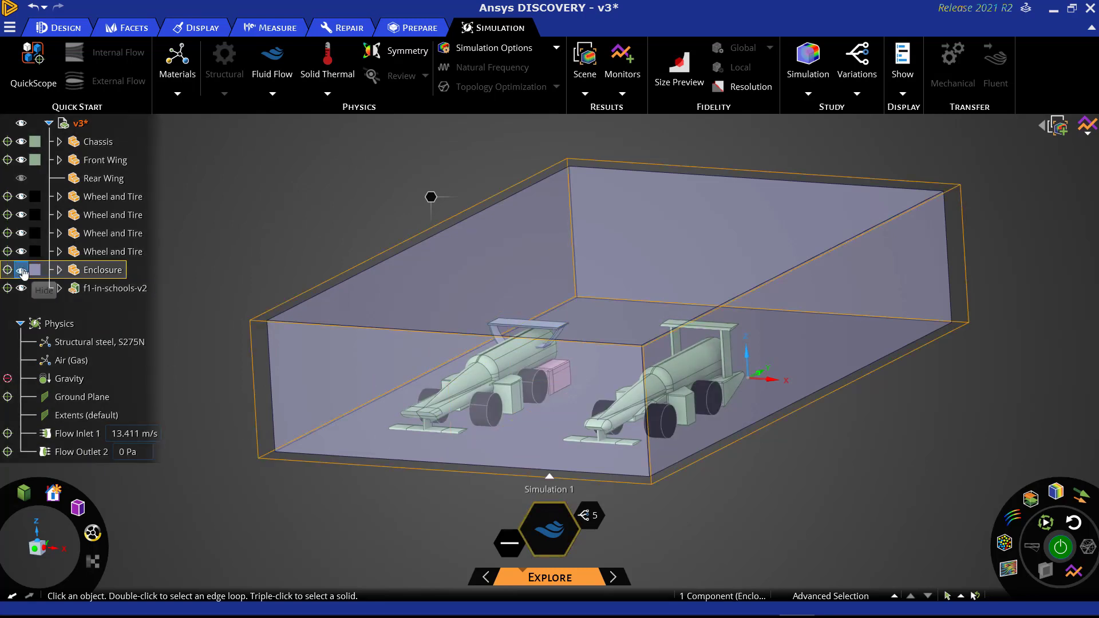
left_click(21, 269)
left_click(37, 545)
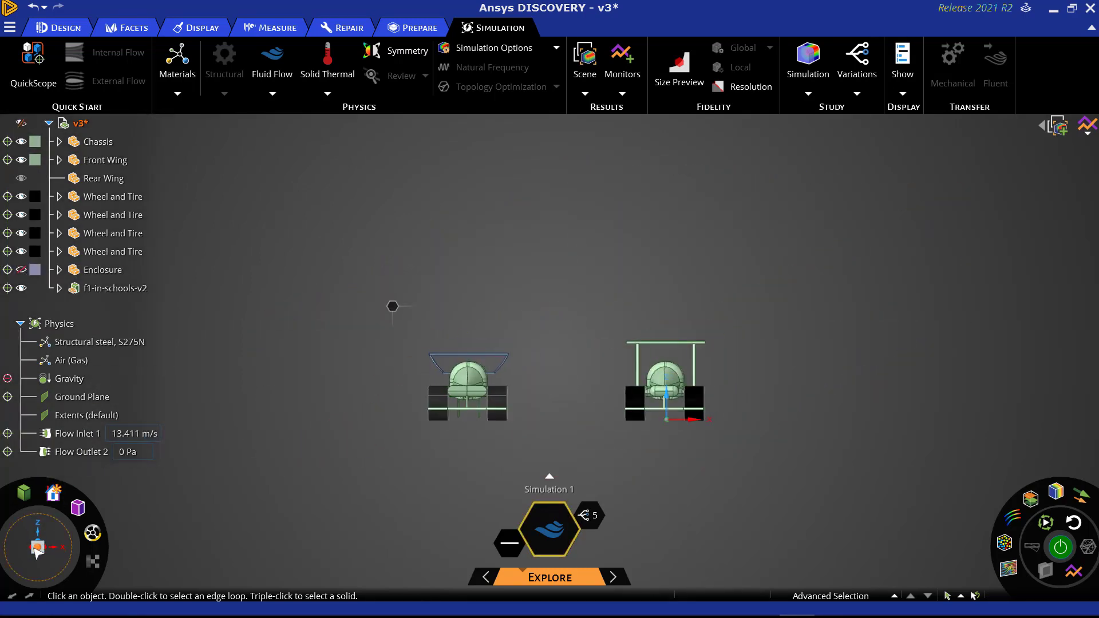
scroll(585, 446, "up", 1)
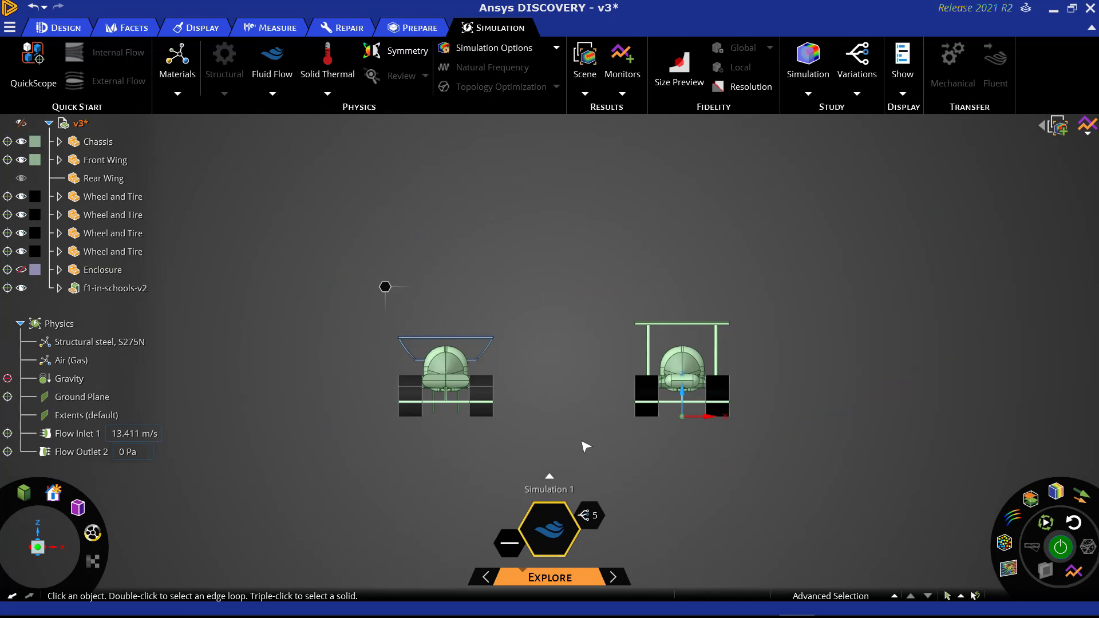
scroll(585, 445, "up", 2)
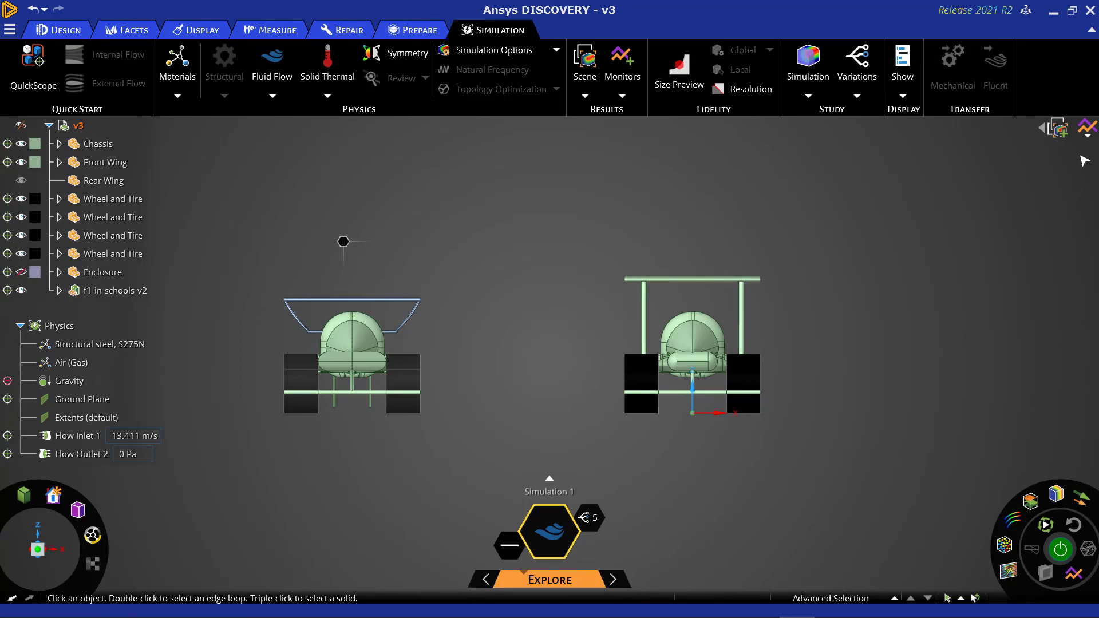
Review the Drag Force and Lift Rear Wing charts from the monitor list, then close them
left_click(1088, 135)
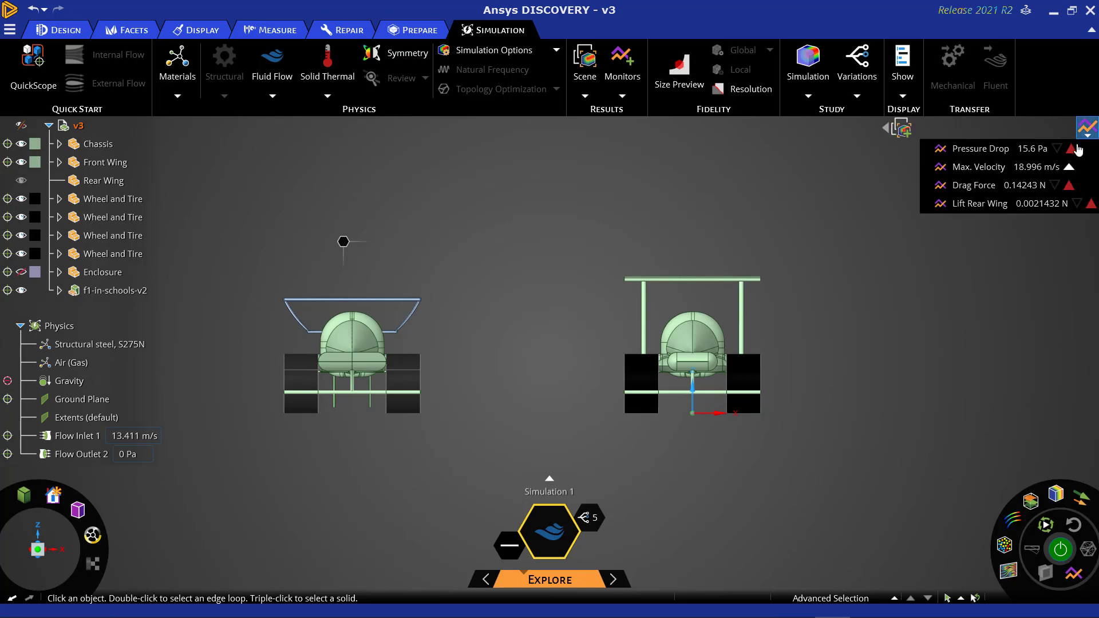
left_click(1066, 186)
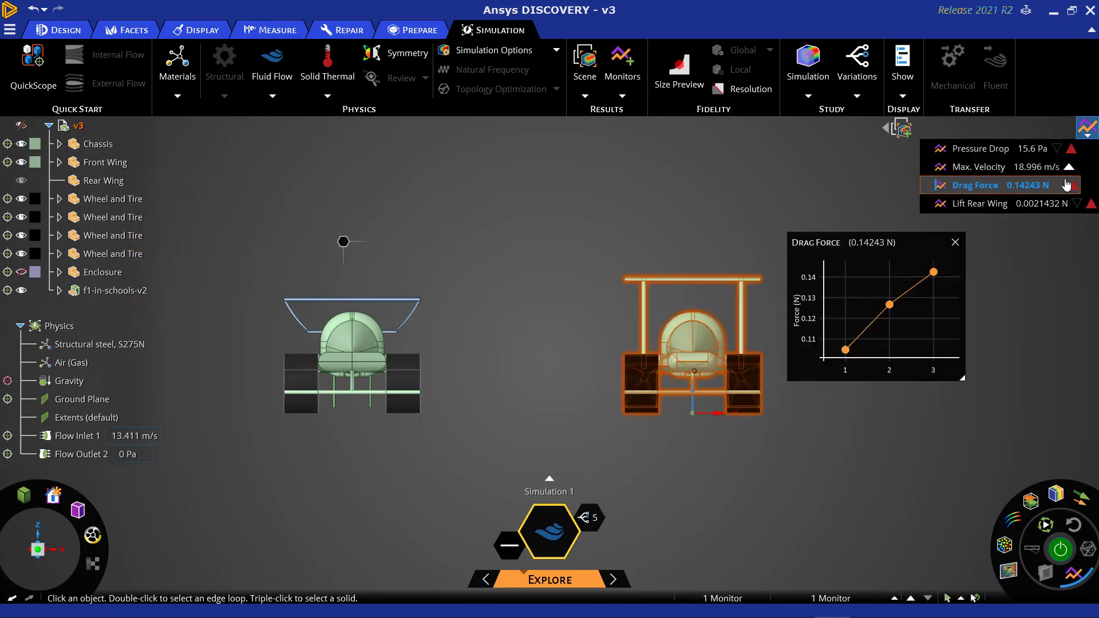
left_click(1068, 204)
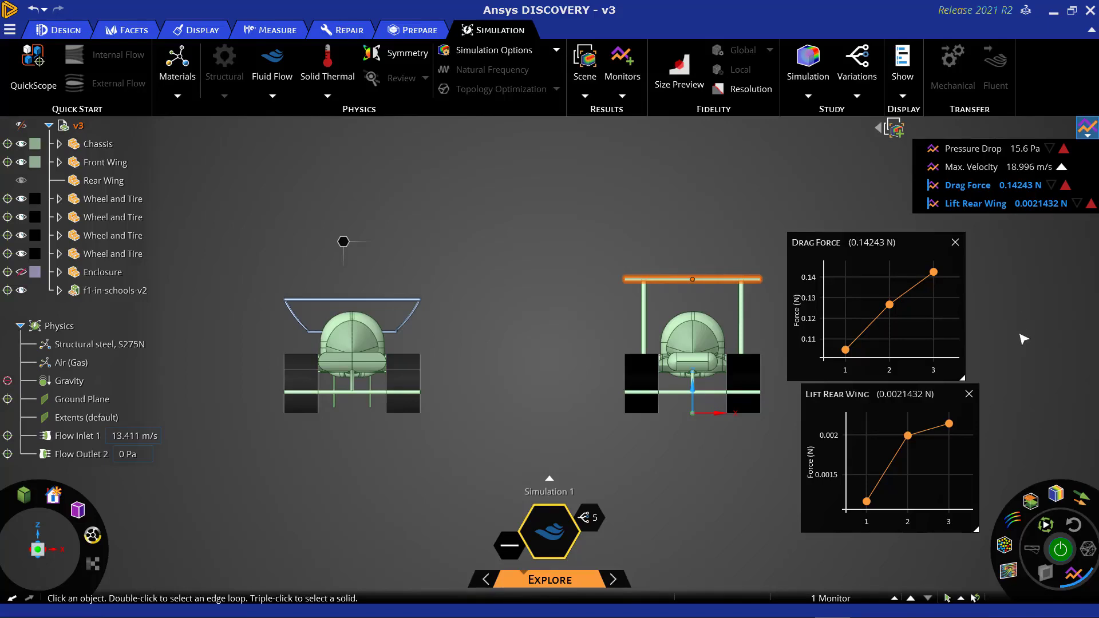
left_click(969, 393)
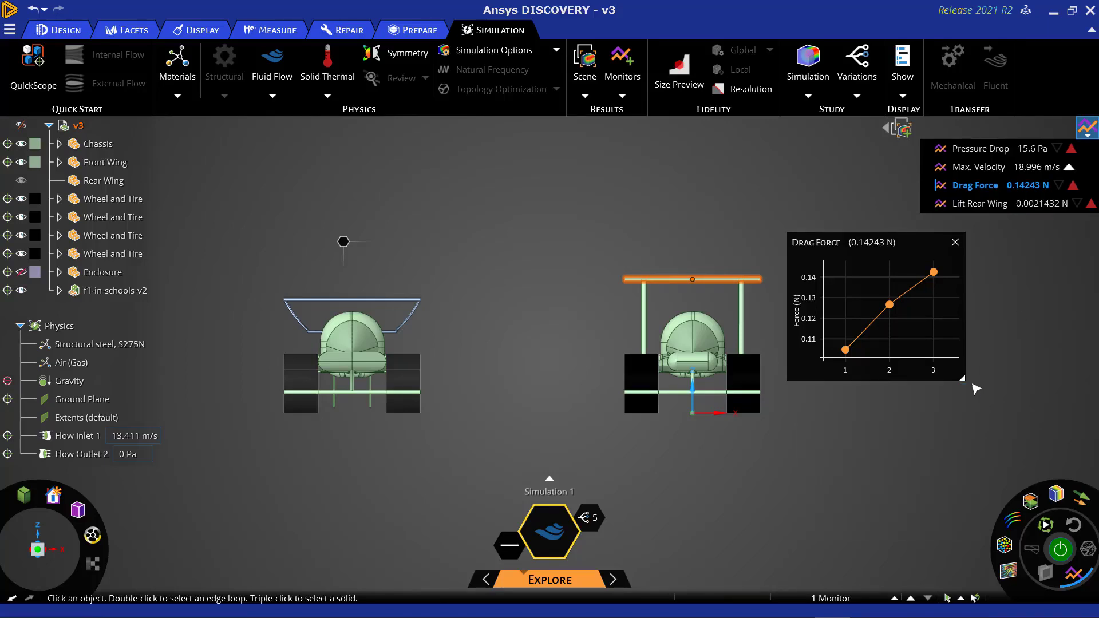
left_click(954, 242)
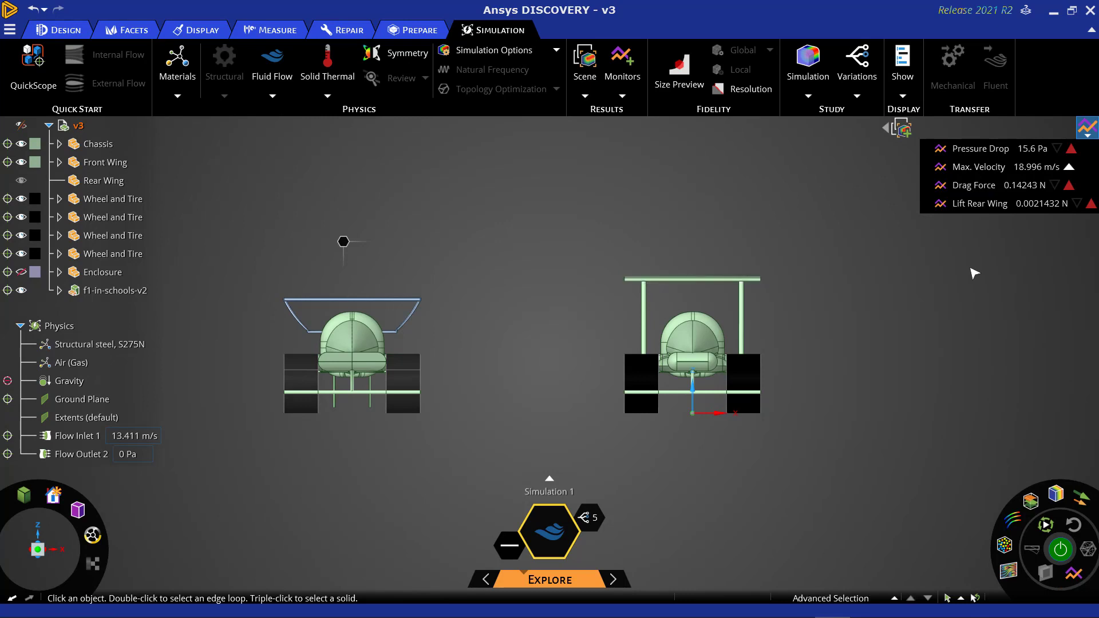
Create a Y-direction Force monitor on the whole left car
right_click(344, 242)
left_click(303, 241)
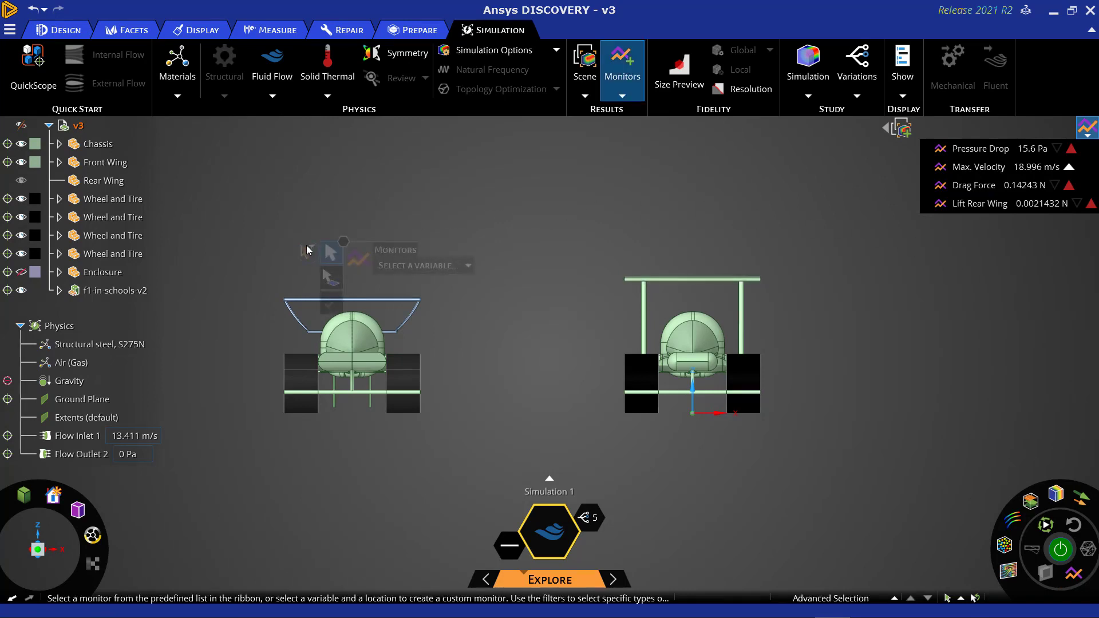
left_click(409, 265)
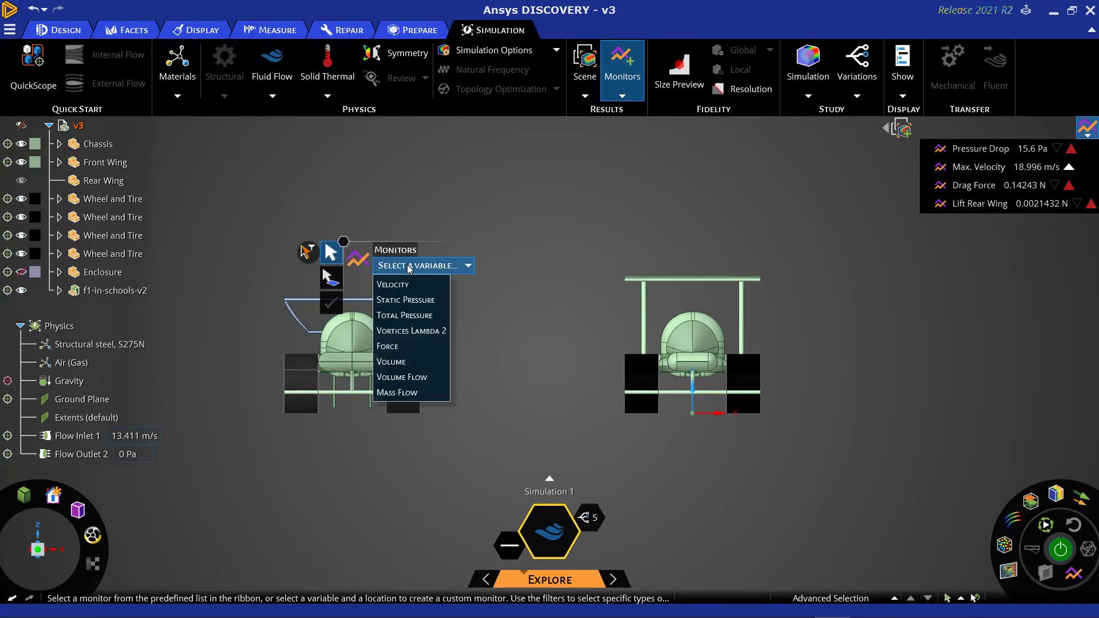
left_click(396, 347)
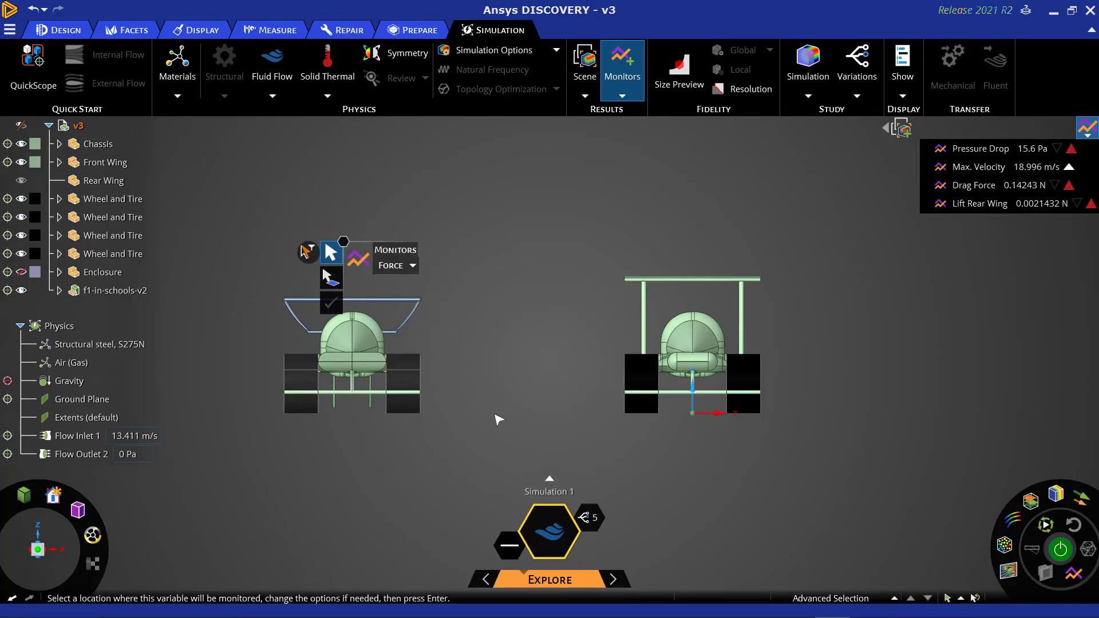
left_click_drag(492, 431, 256, 261)
left_click(479, 289)
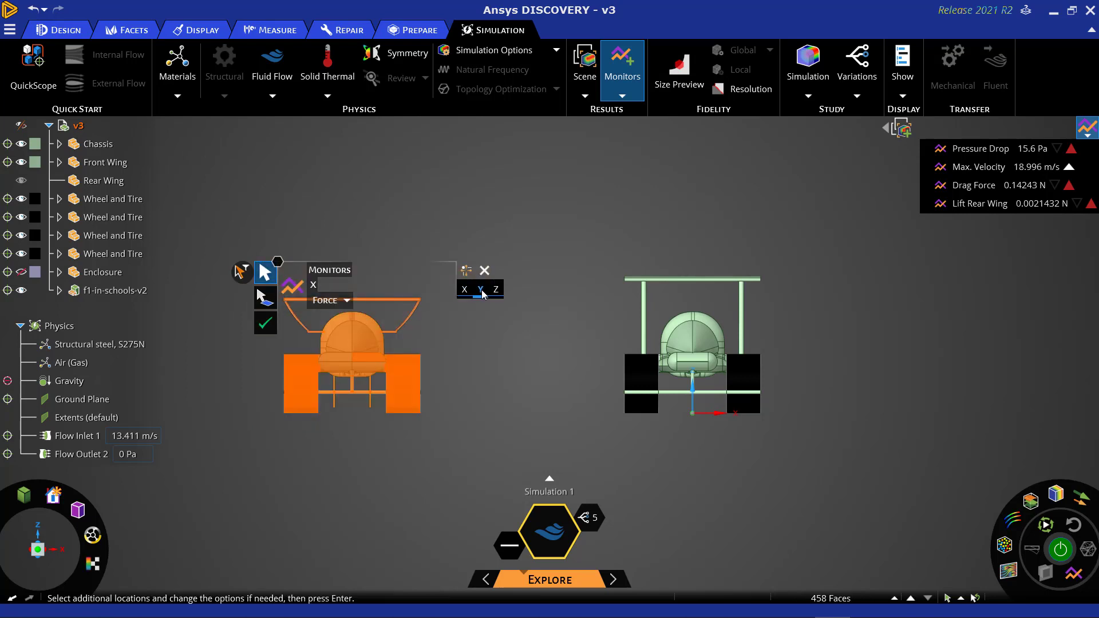
left_click(267, 330)
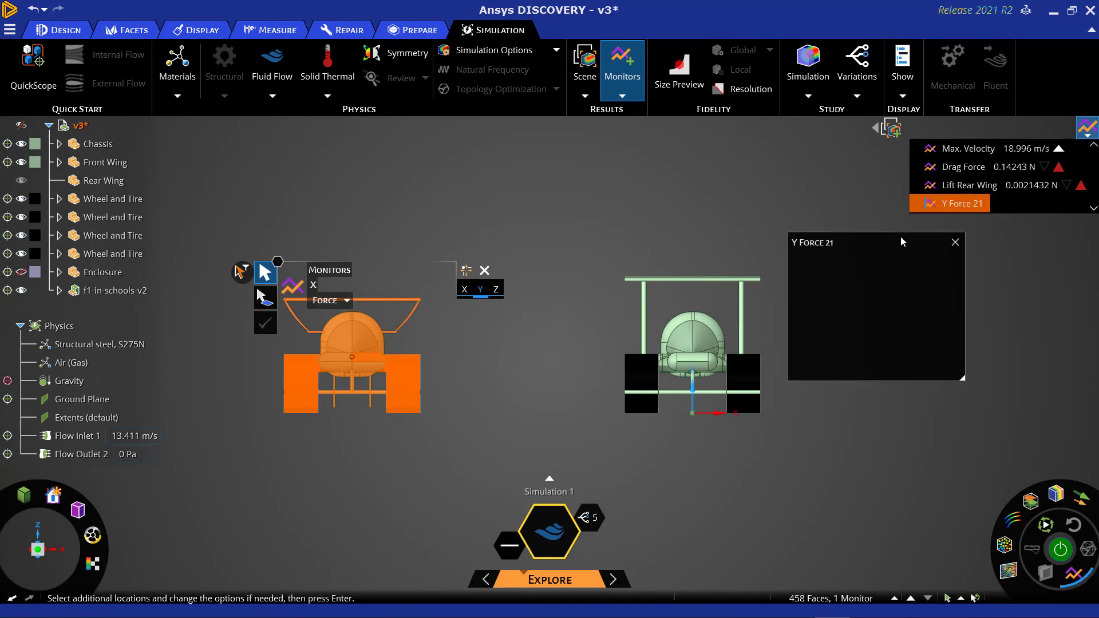
Rename the new monitor to 'Drag Force Iteration 2' and close its chart
right_click(948, 204)
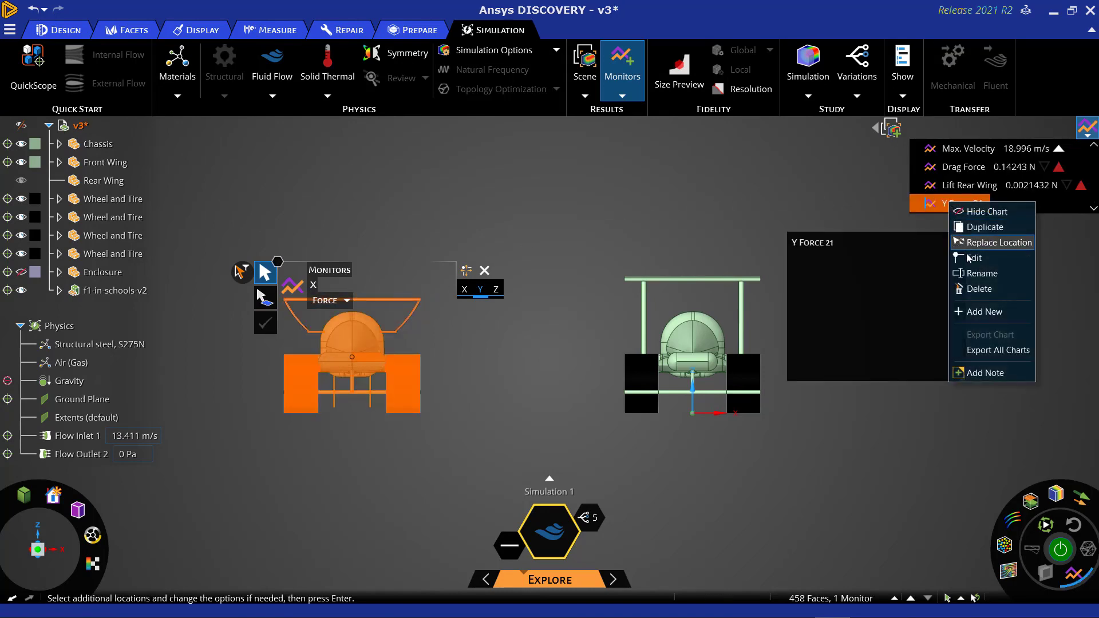
left_click(974, 276)
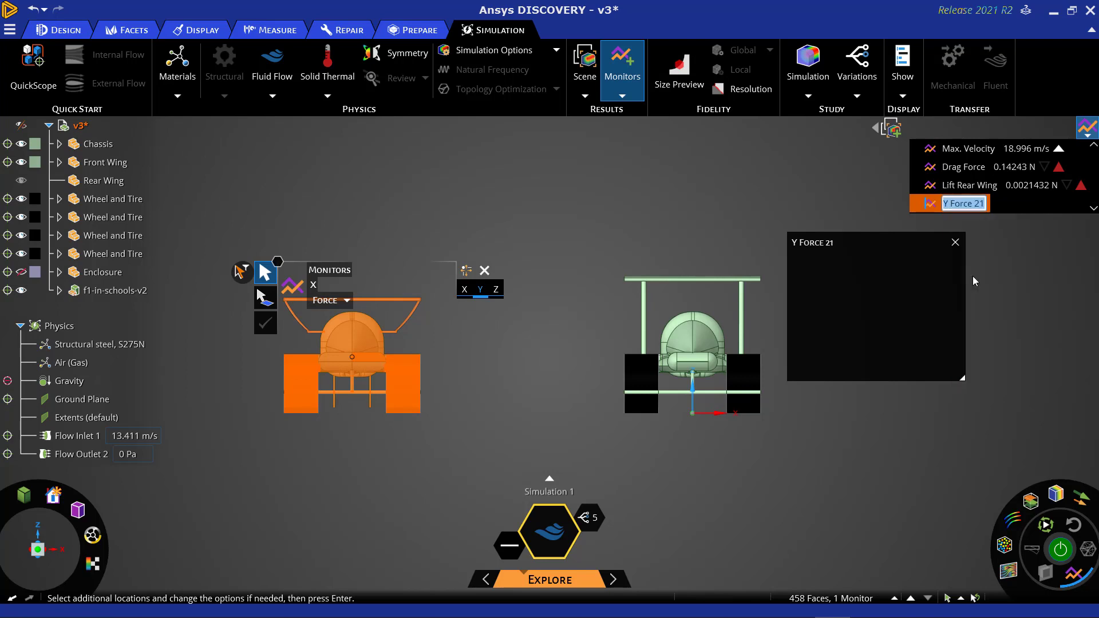
type("Drag F")
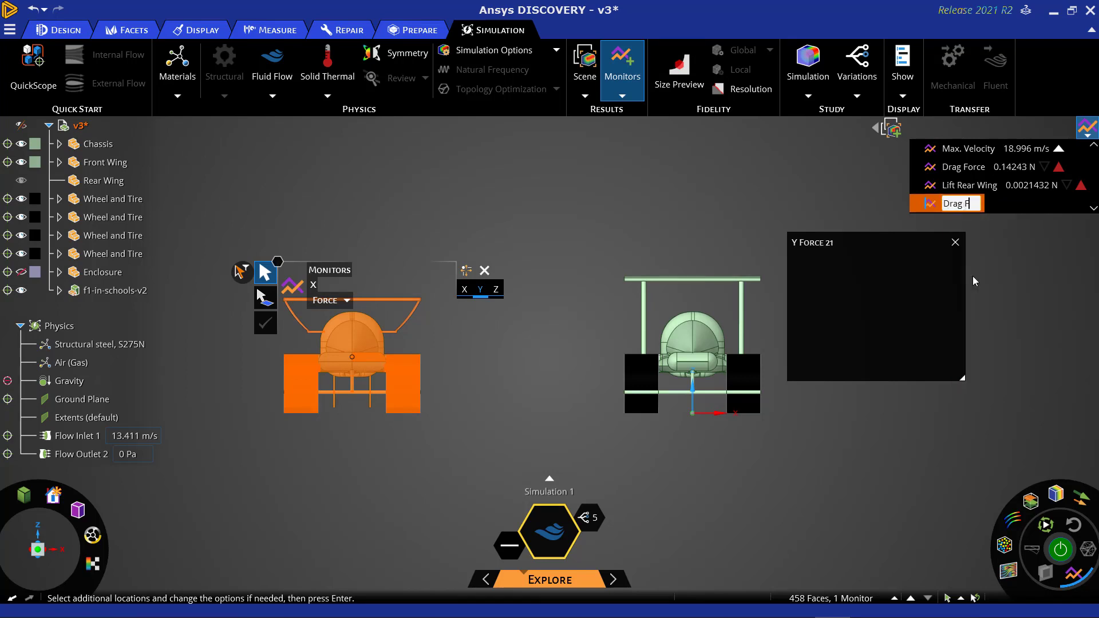
type("orce Iteration 2")
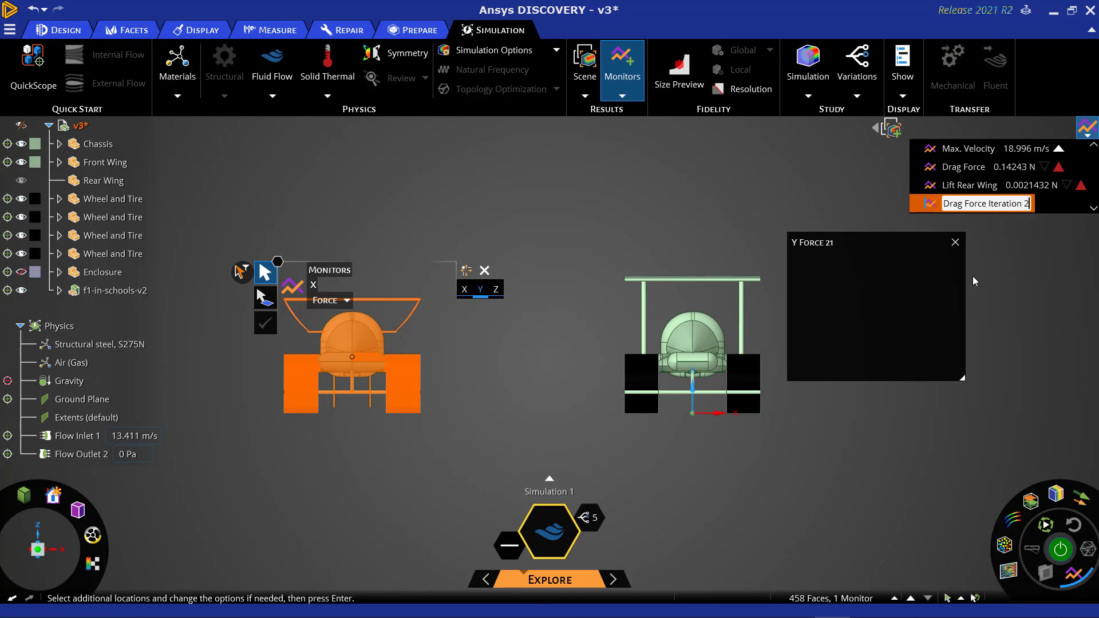
key("Return")
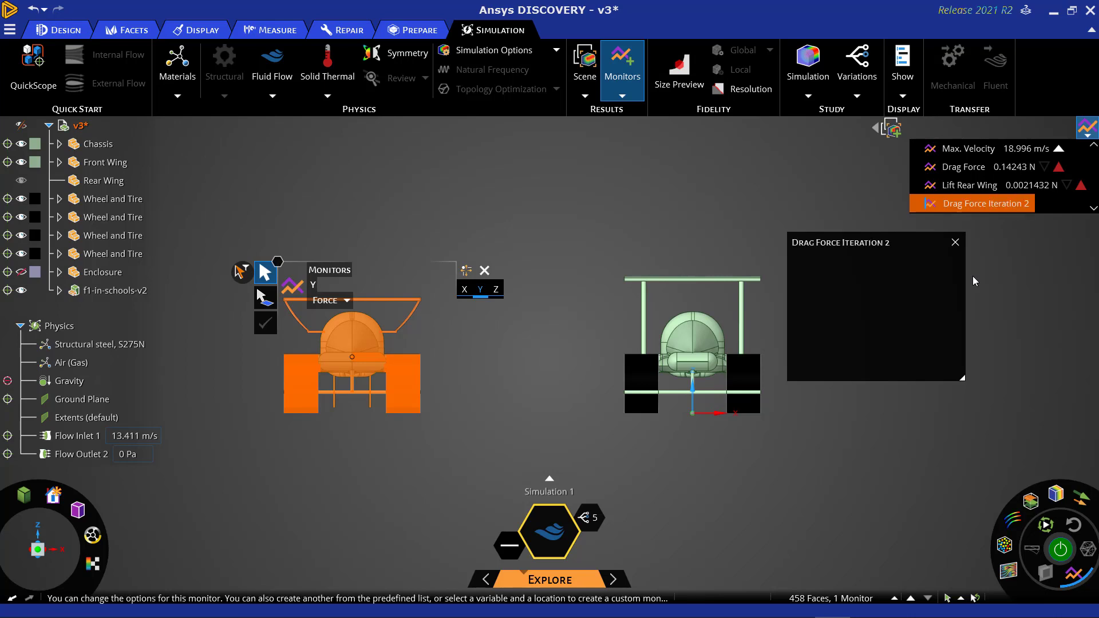
left_click(955, 243)
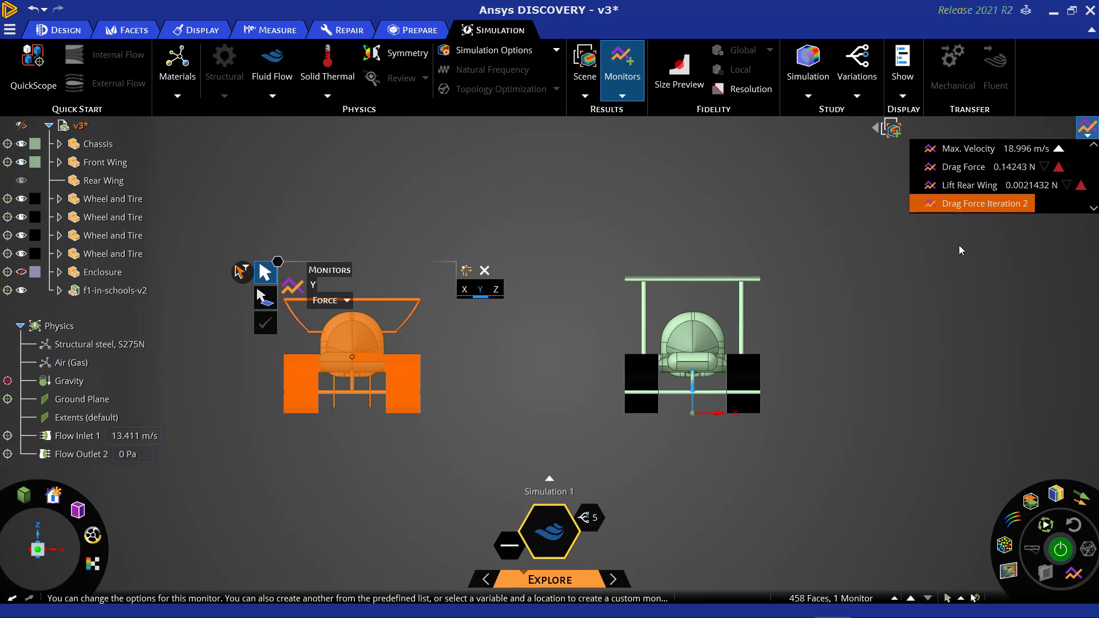
left_click(964, 265)
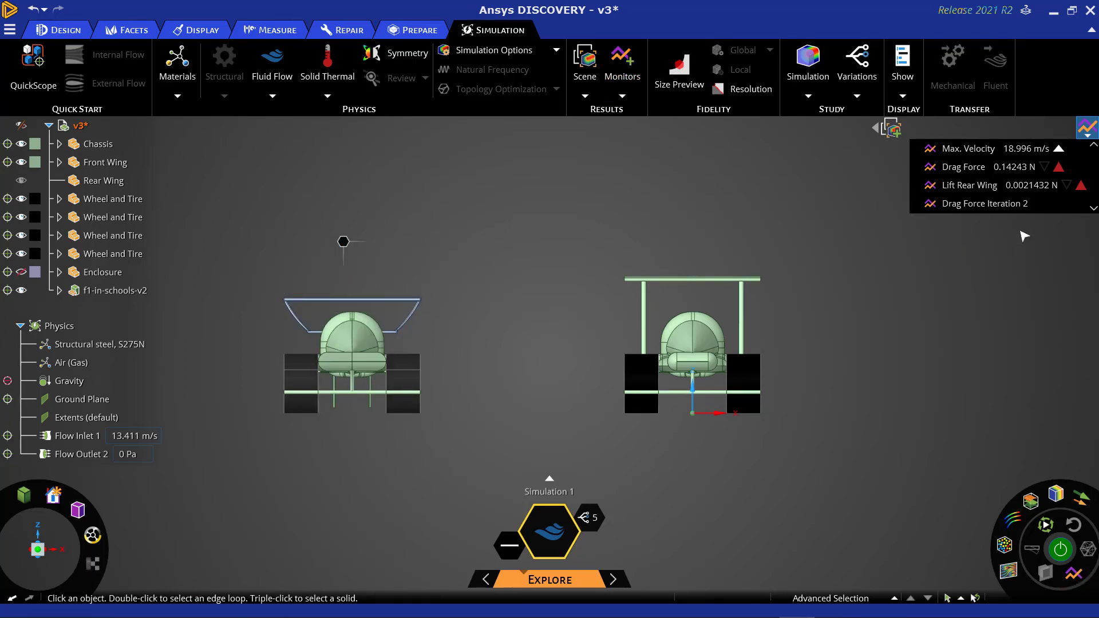
Clear all previous runs from the Drag Force and Lift Rear Wing charts, then collapse the monitors
left_click(1016, 169)
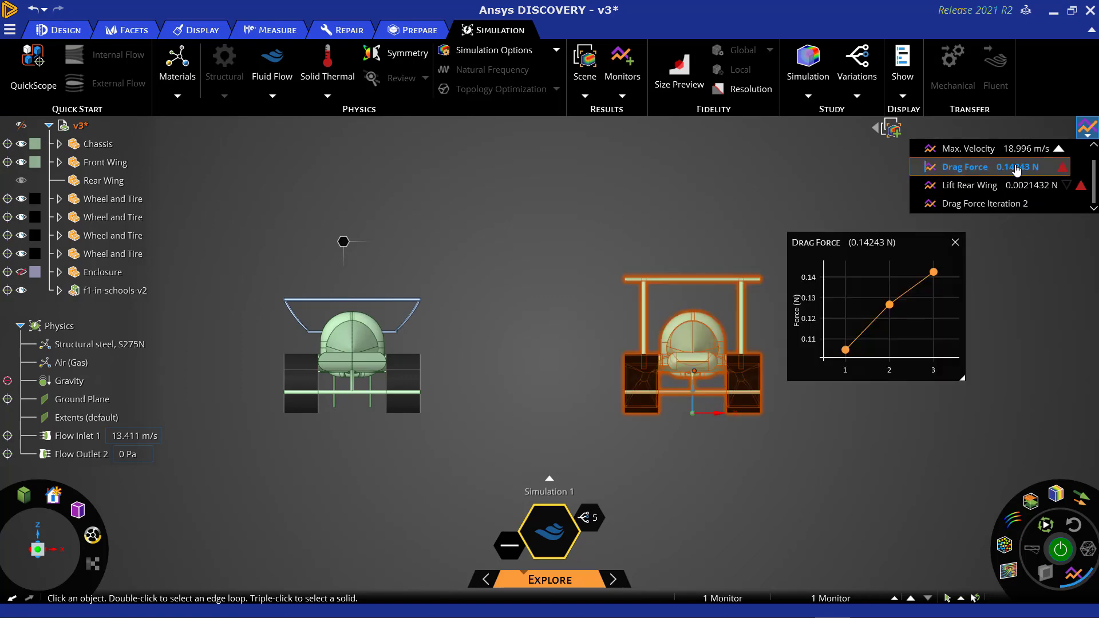
left_click(1016, 185, "ctrl")
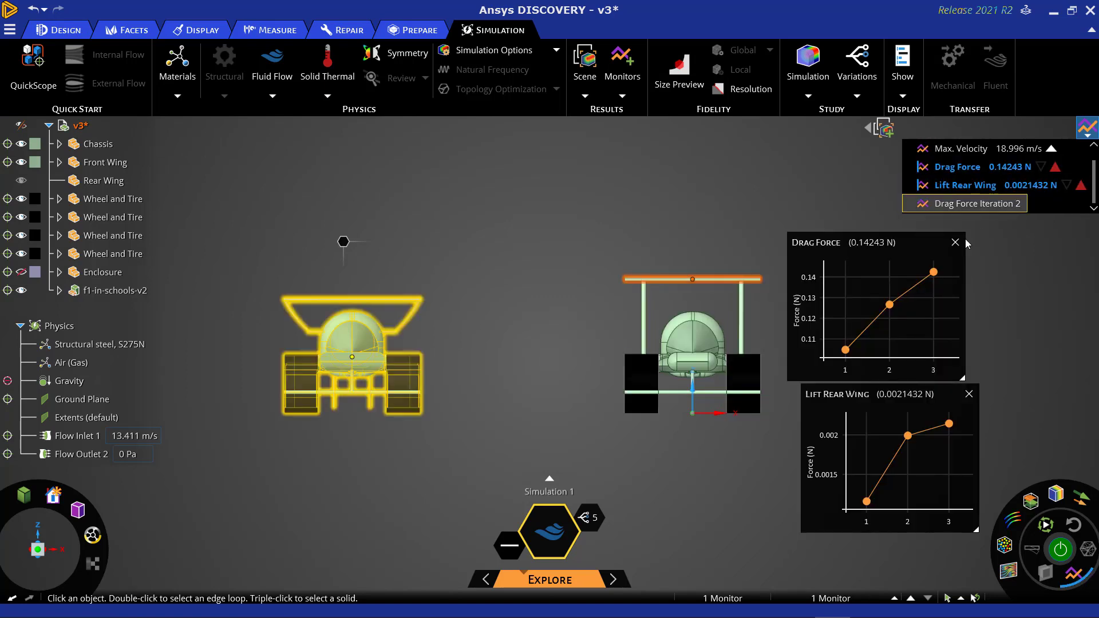
right_click(911, 255)
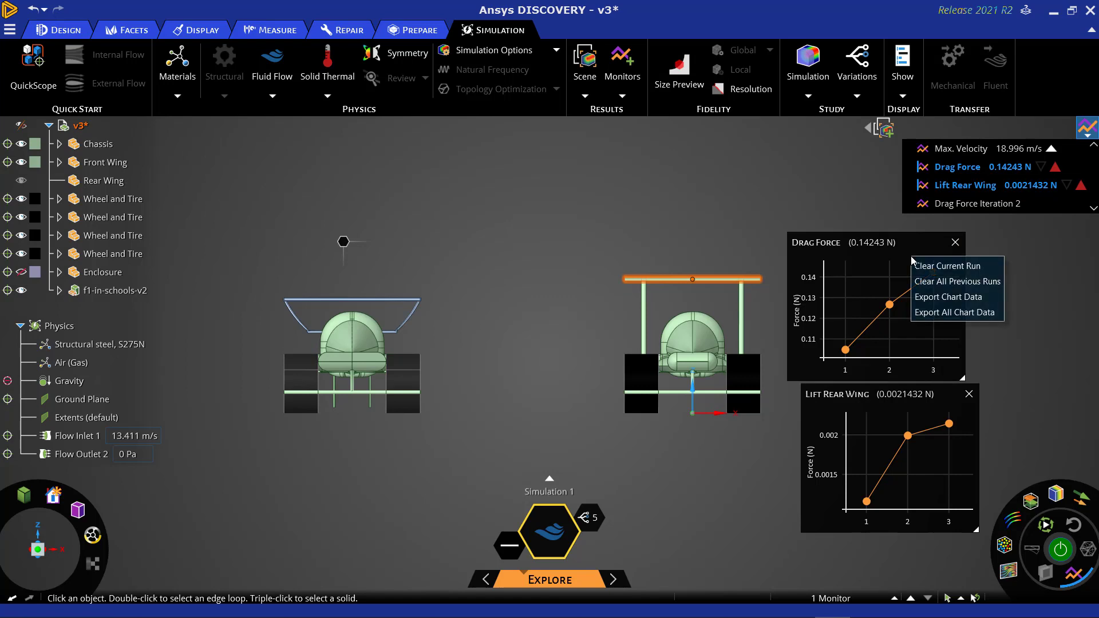
left_click(956, 282)
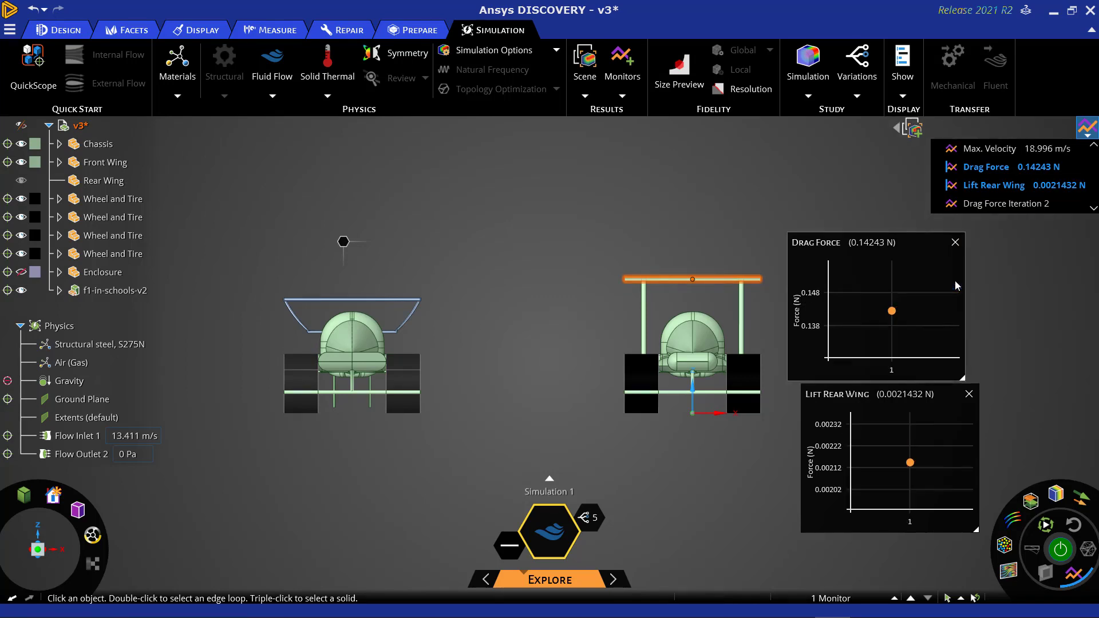
left_click(955, 244)
left_click(969, 394)
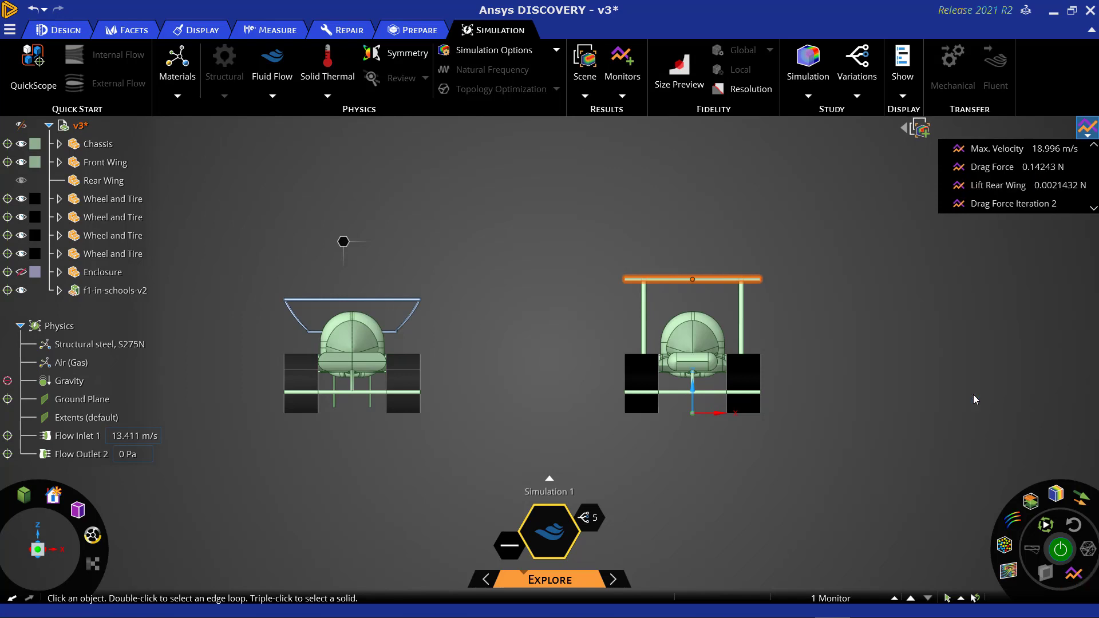
left_click(1087, 127)
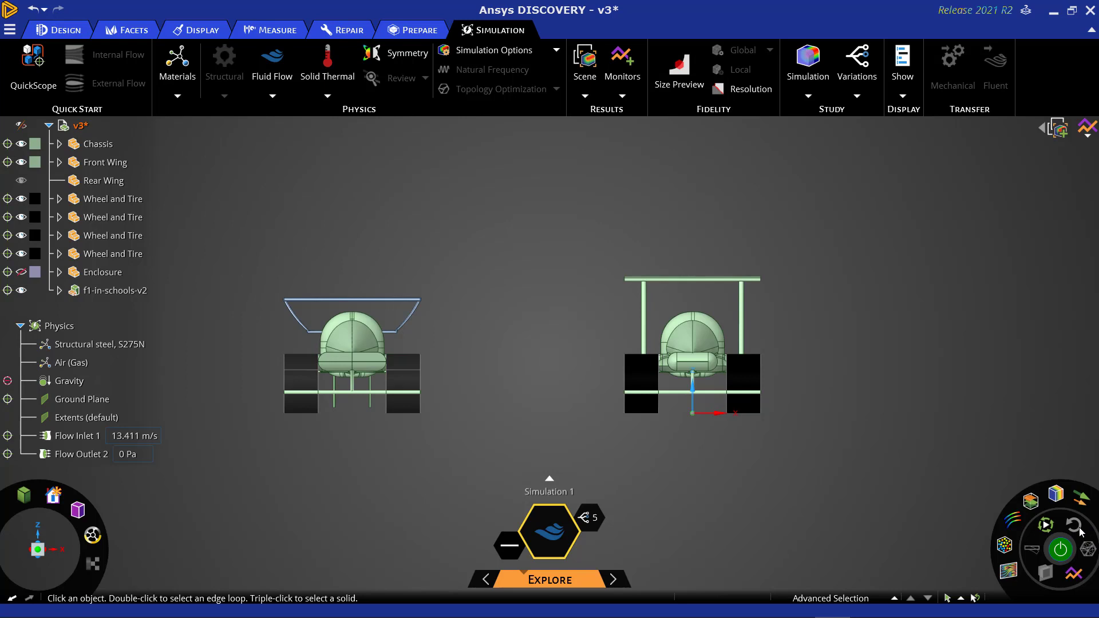
Run the flow and view it as particles, then streamlines, from an angled overhead view
left_click(1060, 551)
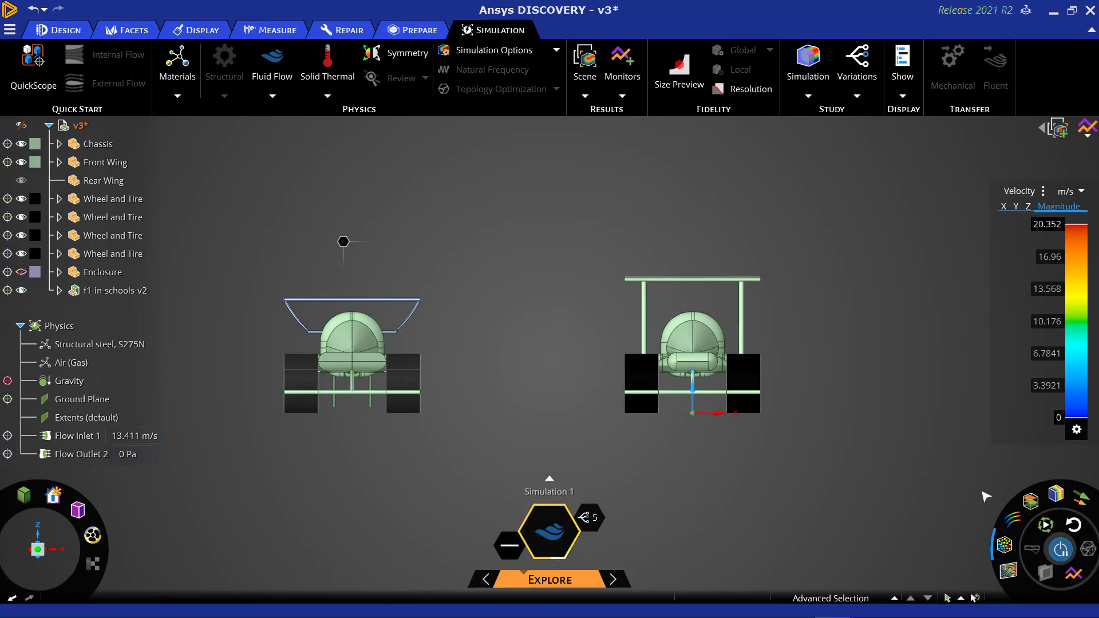
left_click(1007, 515)
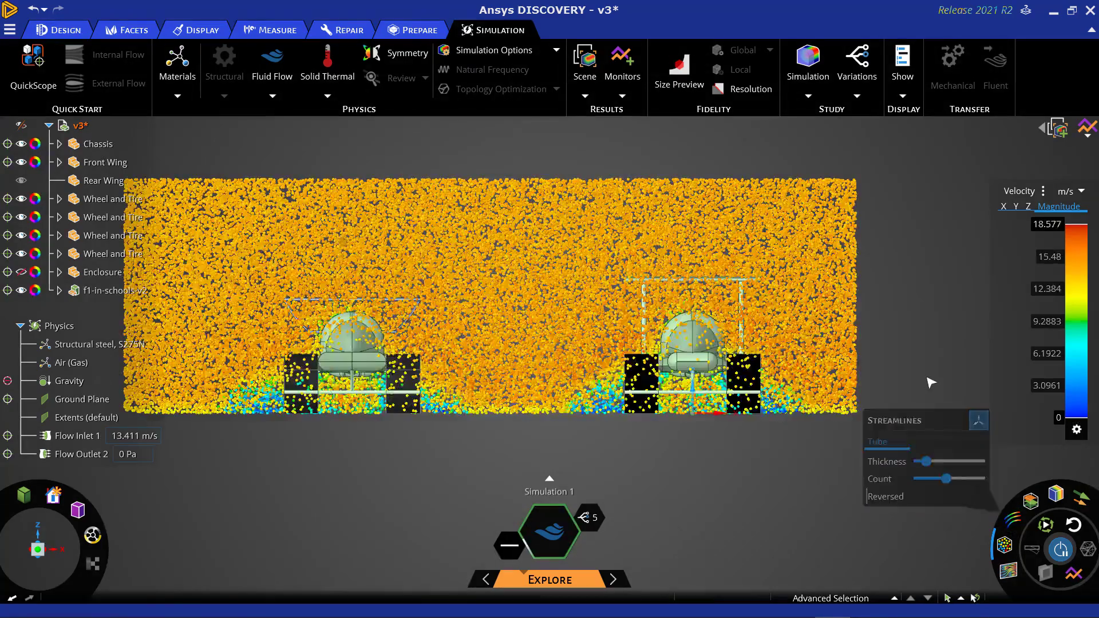
middle_click_drag(930, 382, 911, 403)
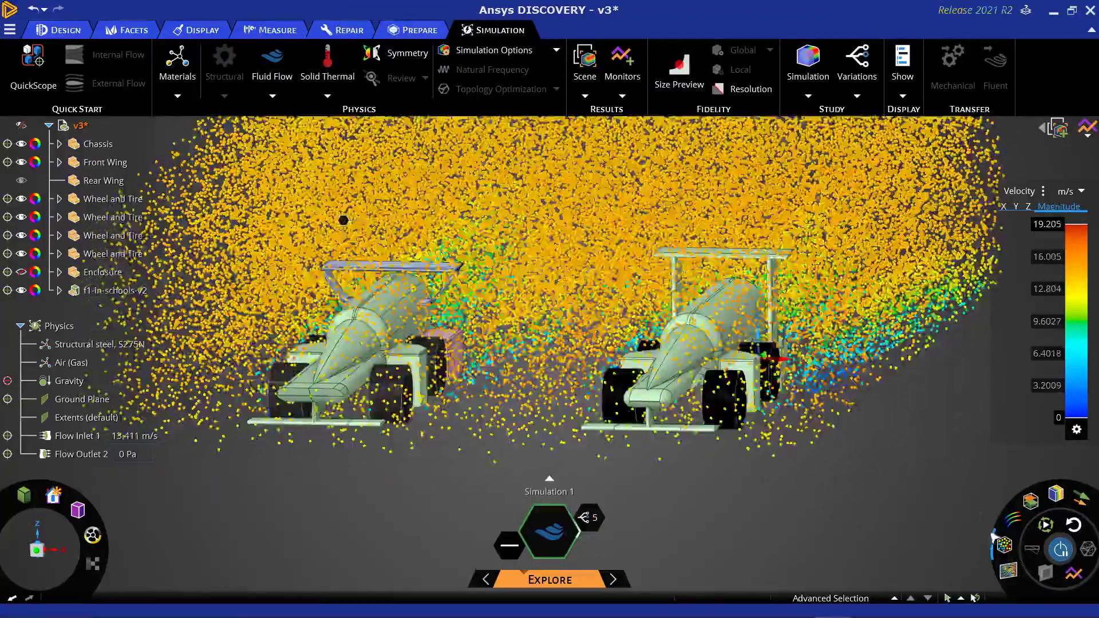
mouse_move(1002, 546)
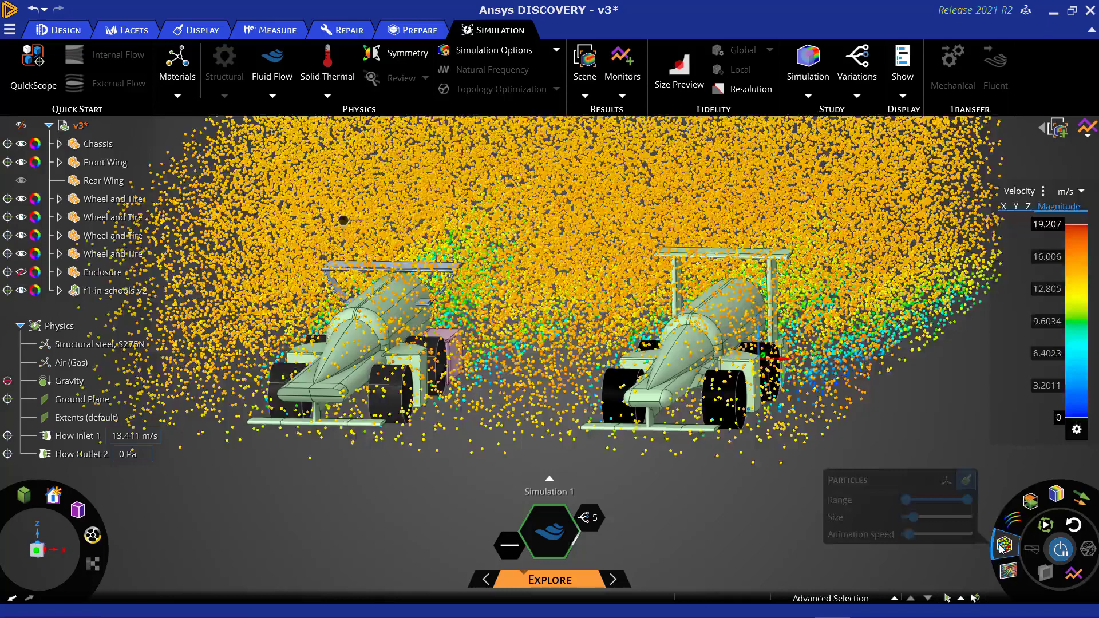
left_click(1012, 518)
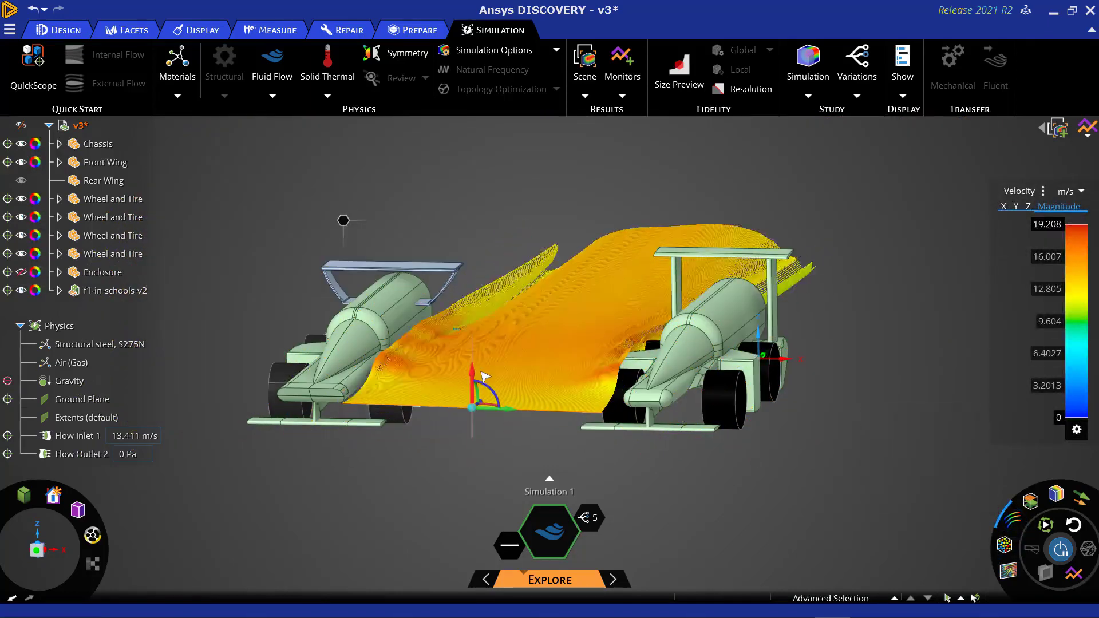
left_click(56, 557)
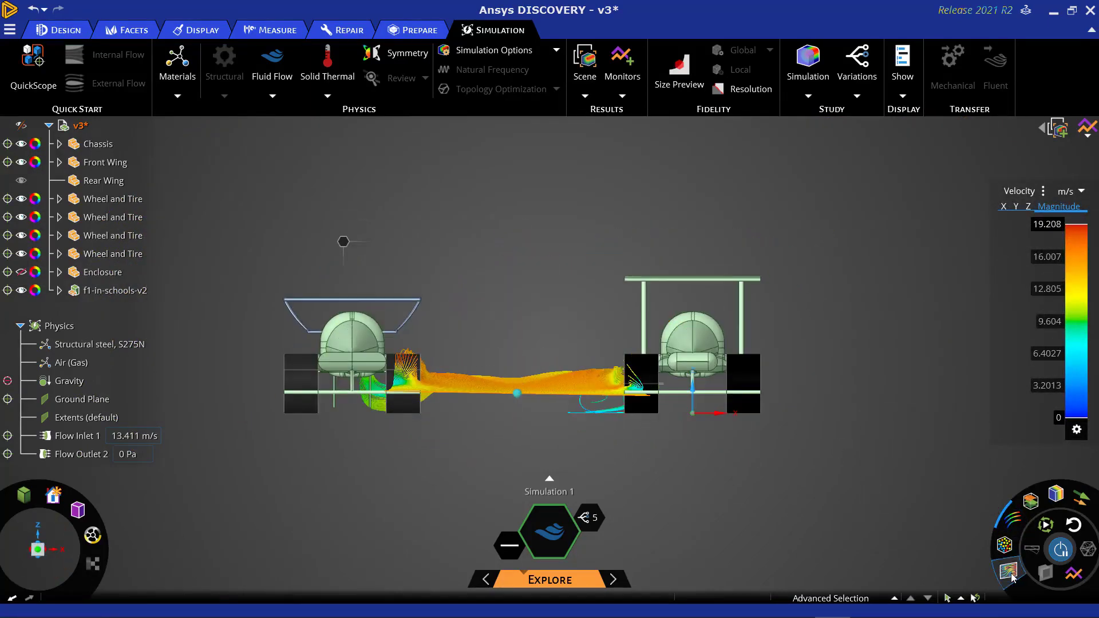
middle_click_drag(726, 493, 605, 312)
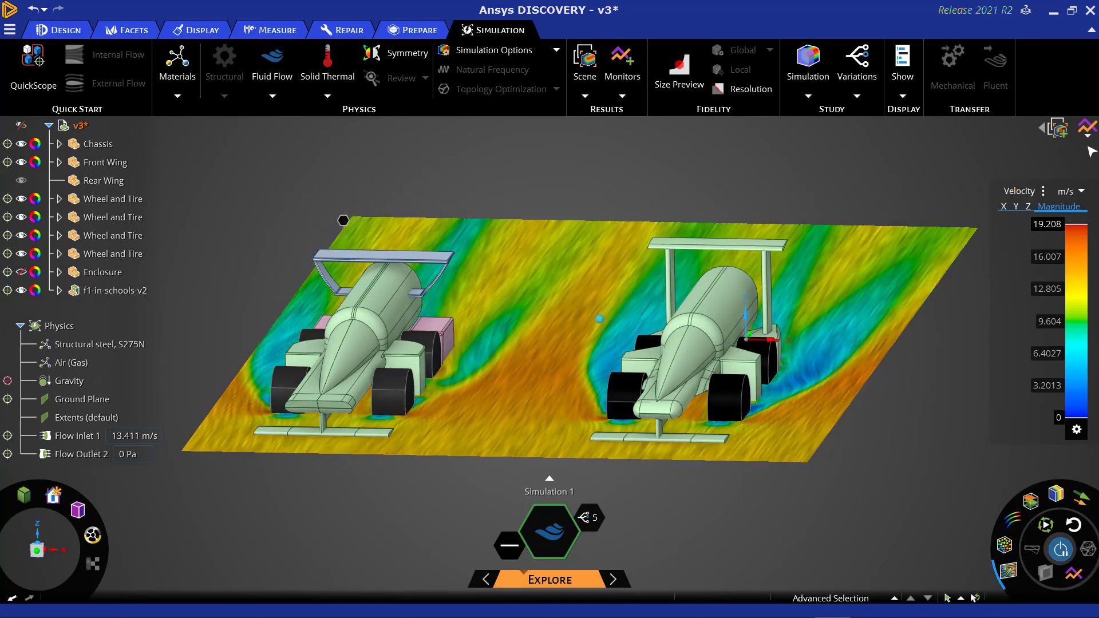
Open the Drag Force and Drag Force Iteration 2 charts from the monitor list
left_click(1087, 128)
left_click(982, 203)
left_click(959, 166, "ctrl")
Spread the two drag charts apart, one over each car, and raise simulation fidelity
left_click(935, 237)
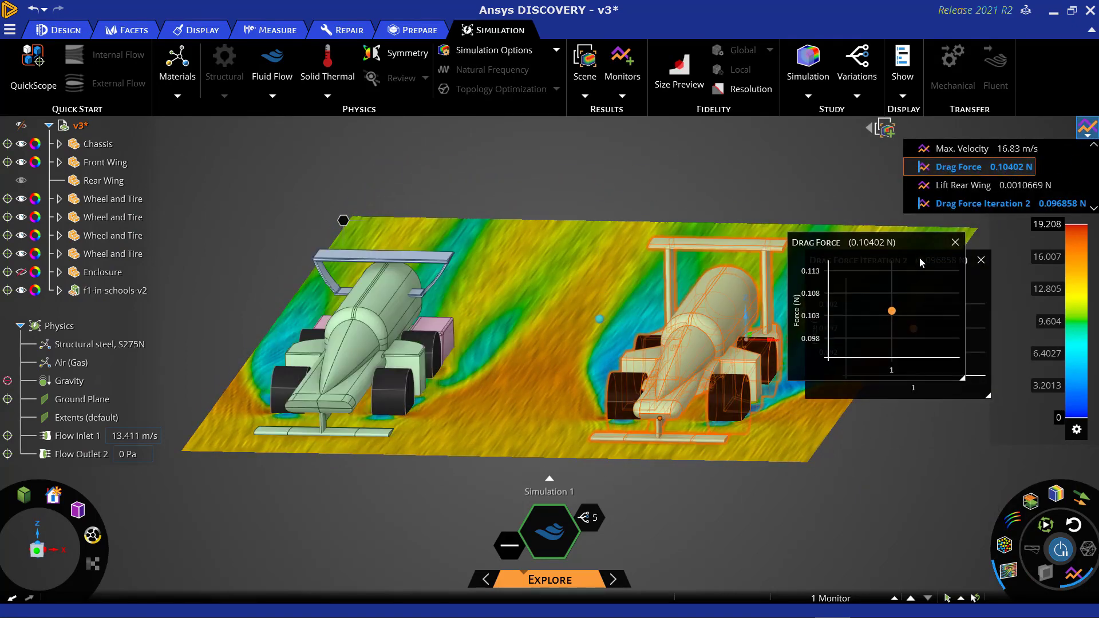
left_click_drag(914, 242, 902, 372)
left_click(884, 355)
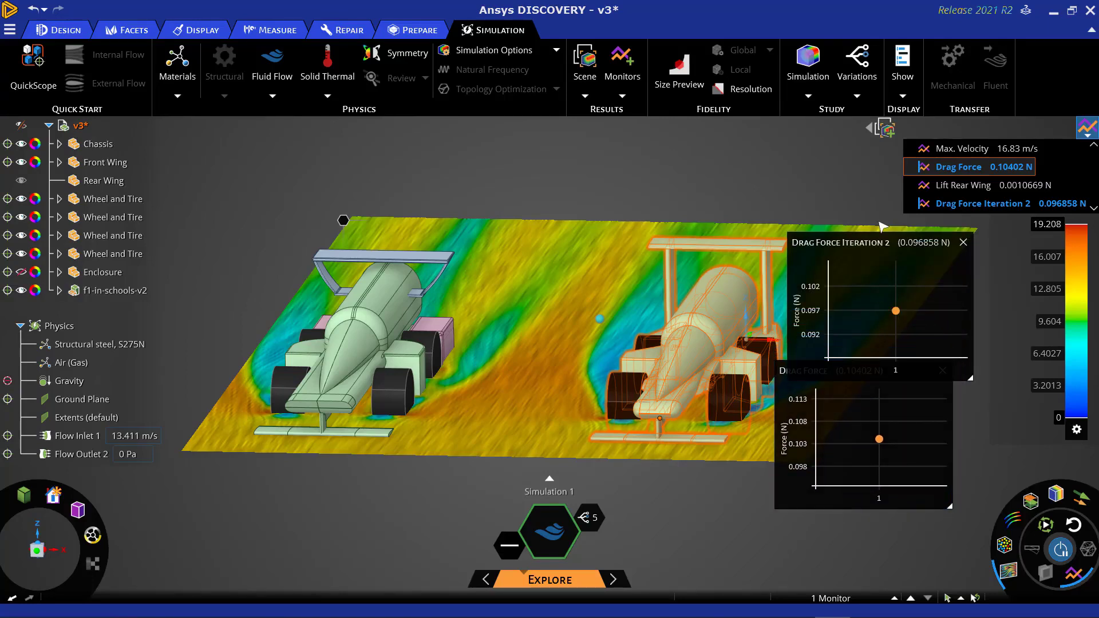
left_click_drag(880, 247, 463, 147)
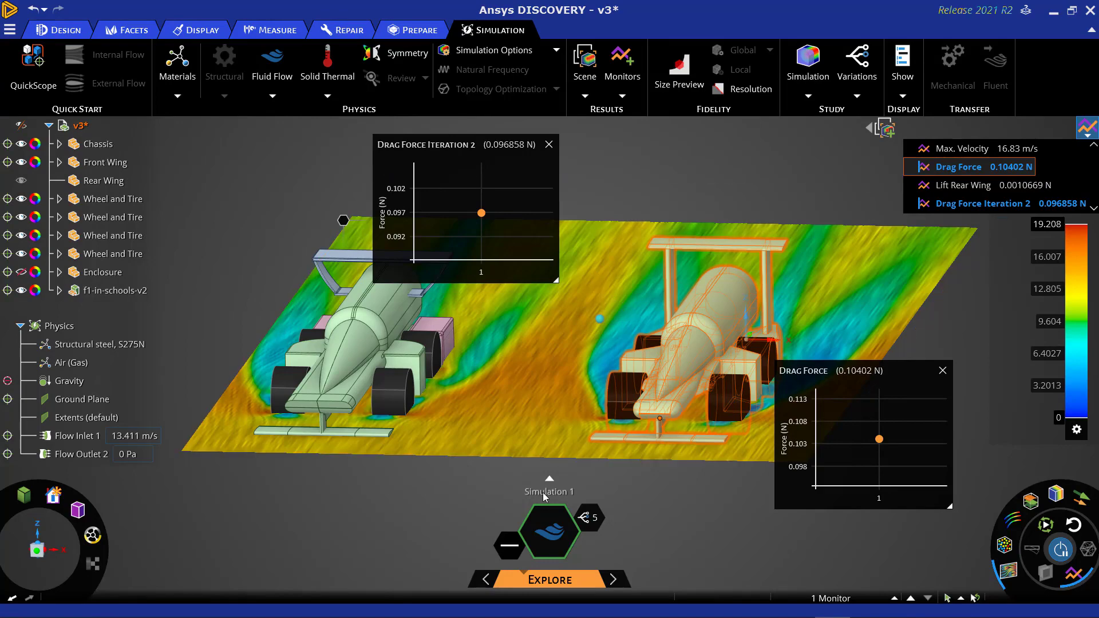
mouse_move(536, 581)
left_click_drag(535, 581, 555, 582)
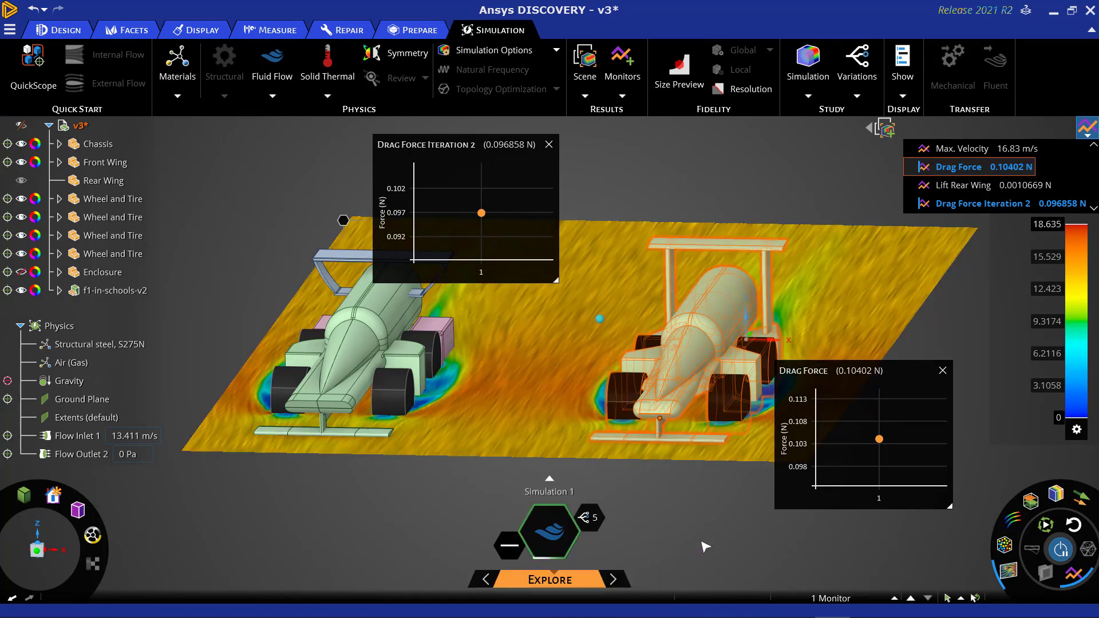
Clear the selection and let the simulation refine through five fidelity iterations
left_click(705, 547)
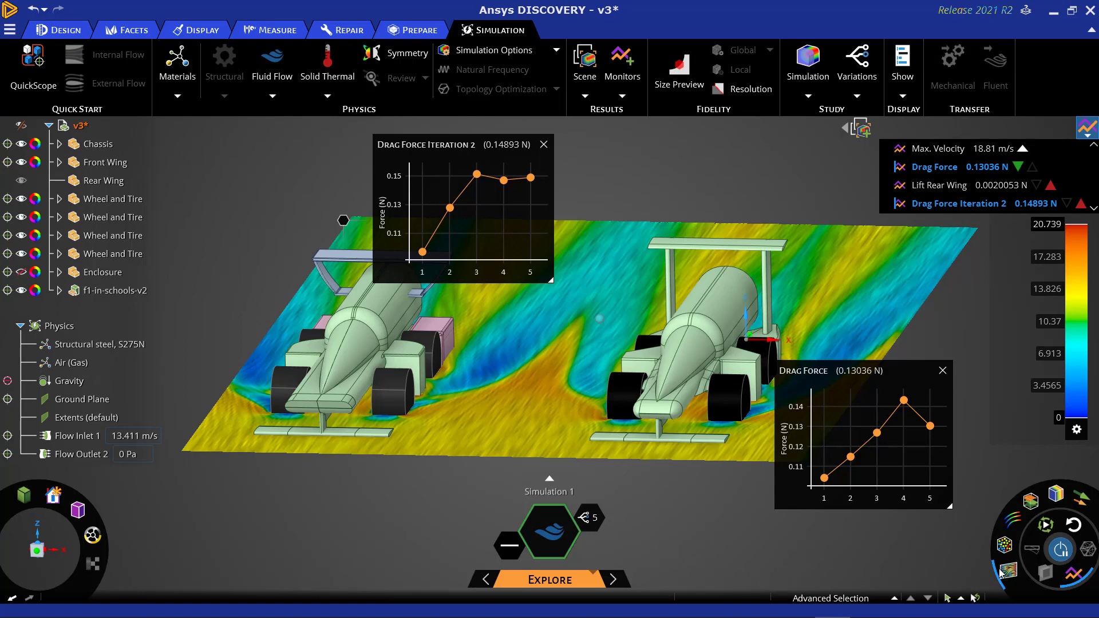
Switch off the velocity plane, move the chart aside, and raise the streamline seed point between the cars
left_click(1007, 535)
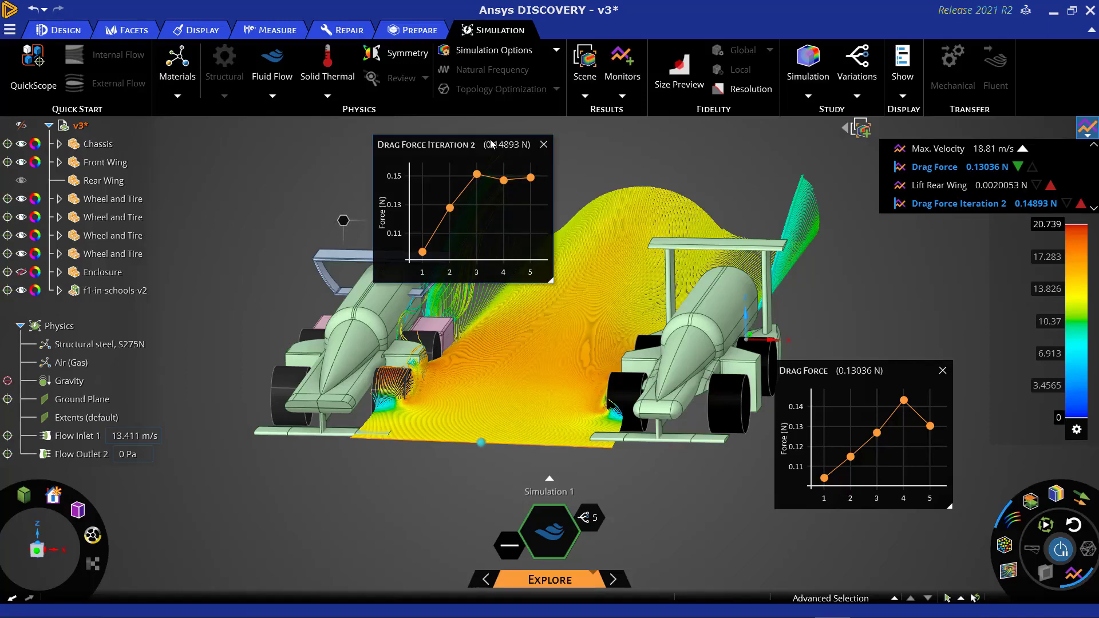
left_click_drag(516, 143, 321, 116)
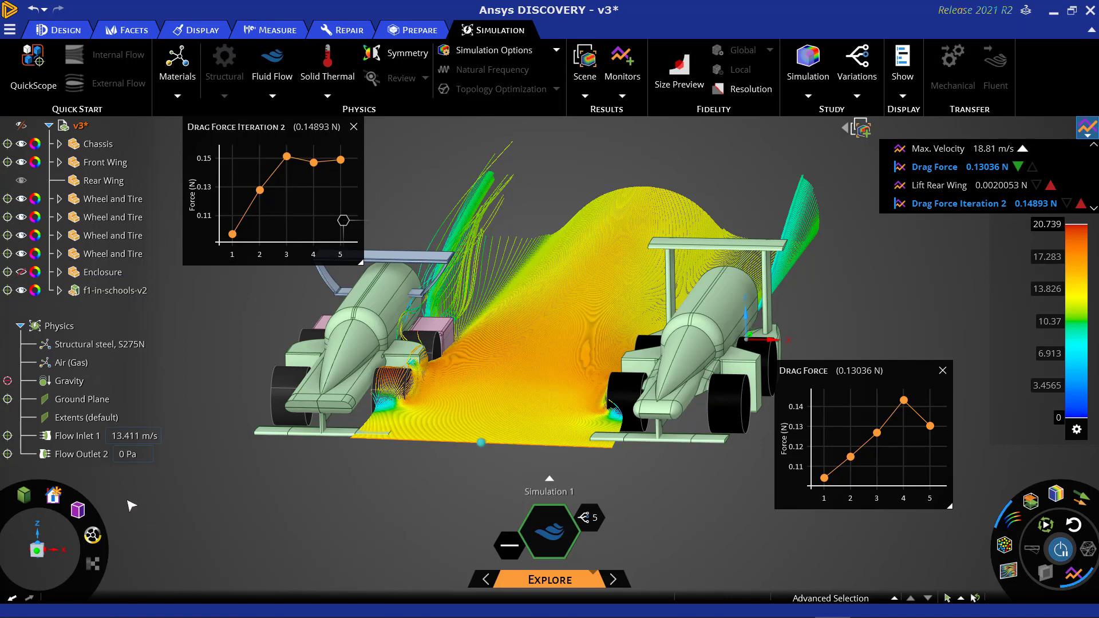
left_click(72, 550)
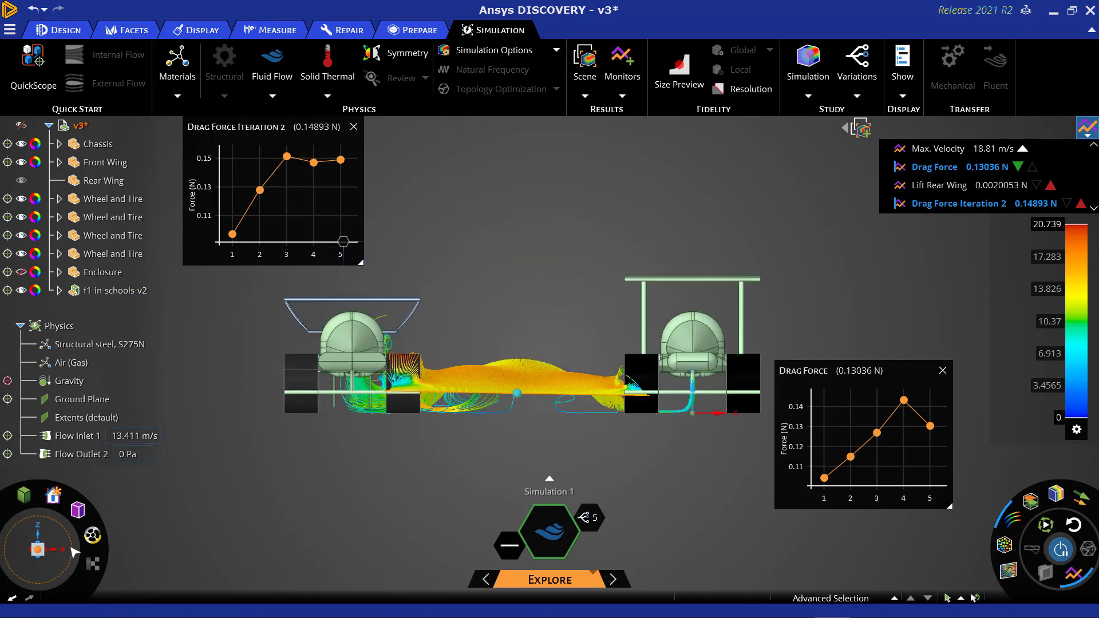
left_click(517, 392)
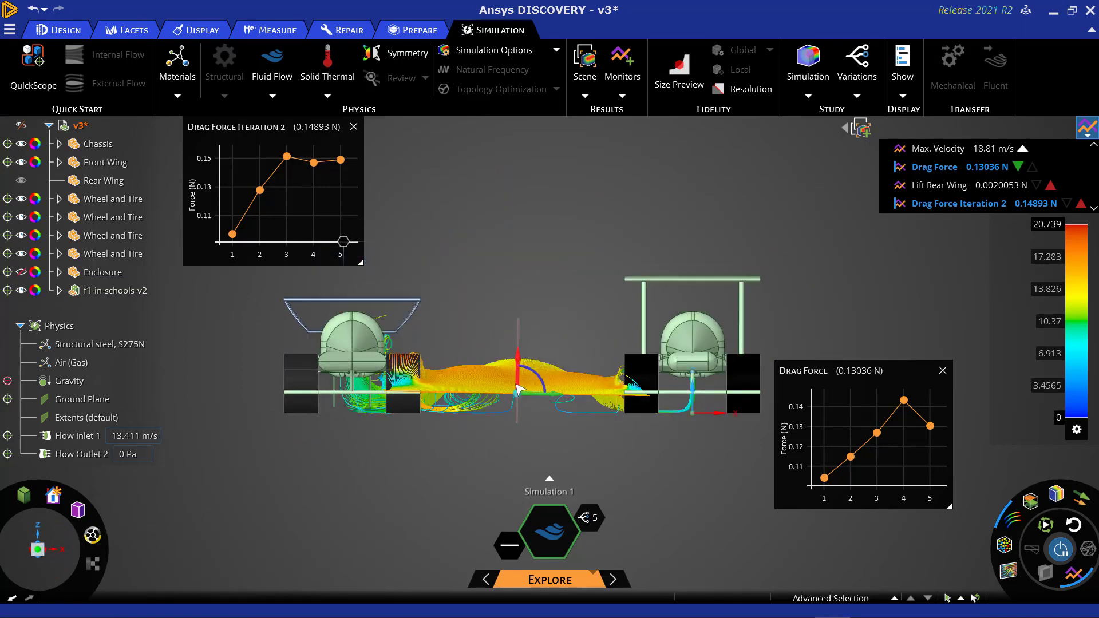
left_click_drag(519, 382, 521, 372)
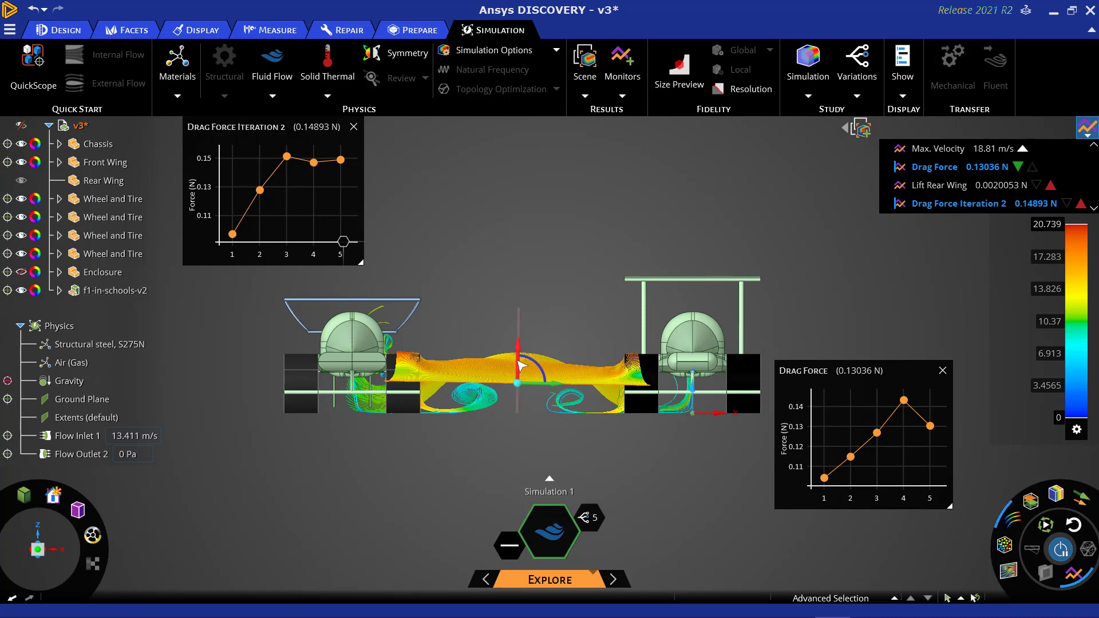
Hide the results and move the left car about 144.57 mm further left
key("h")
left_click_drag(379, 295, 601, 469)
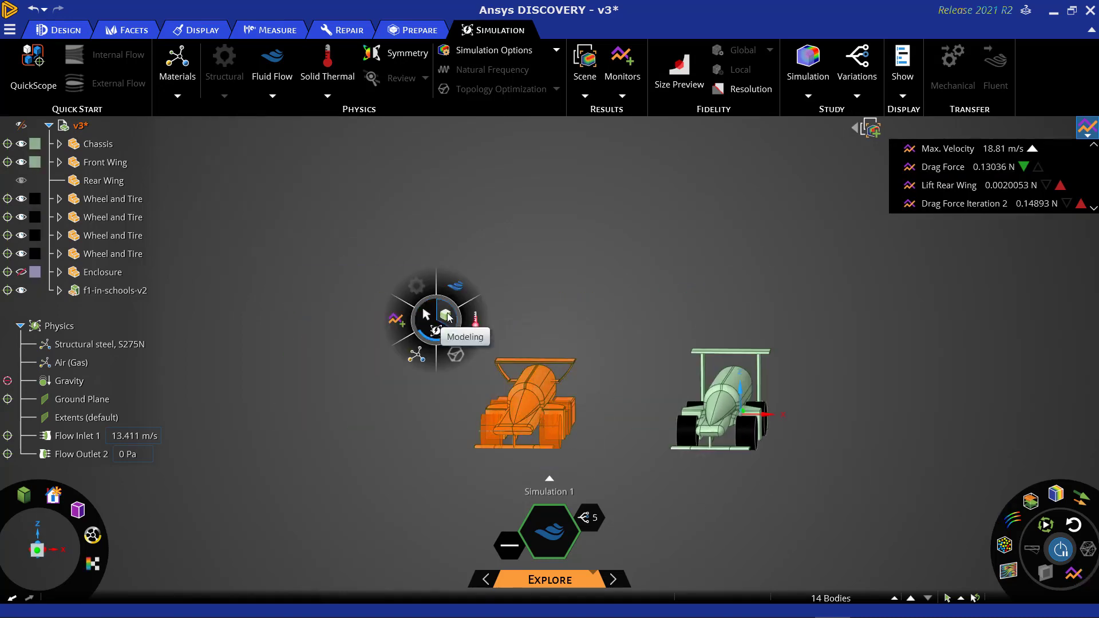
key("m")
left_click_drag(578, 408, 395, 408)
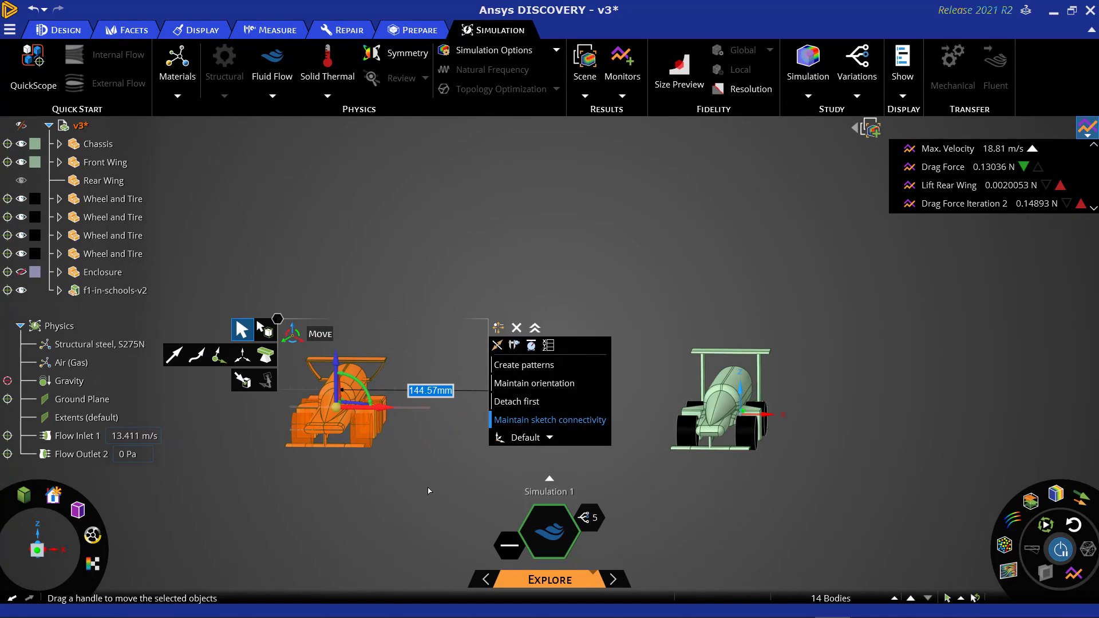
Extend the Enclosure's left face about 148.19 mm outward and show the velocity results again
left_click(21, 272)
left_click(102, 272)
left_click(404, 355)
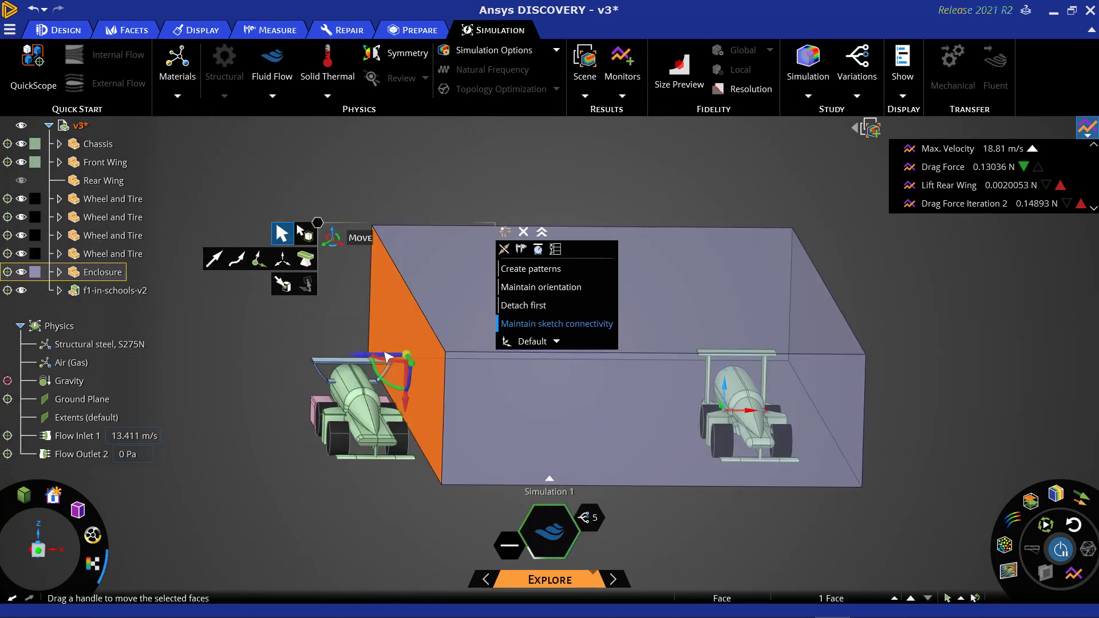
left_click_drag(378, 353, 189, 353)
left_click(895, 410)
middle_click_drag(895, 409, 610, 343)
left_click(1006, 571)
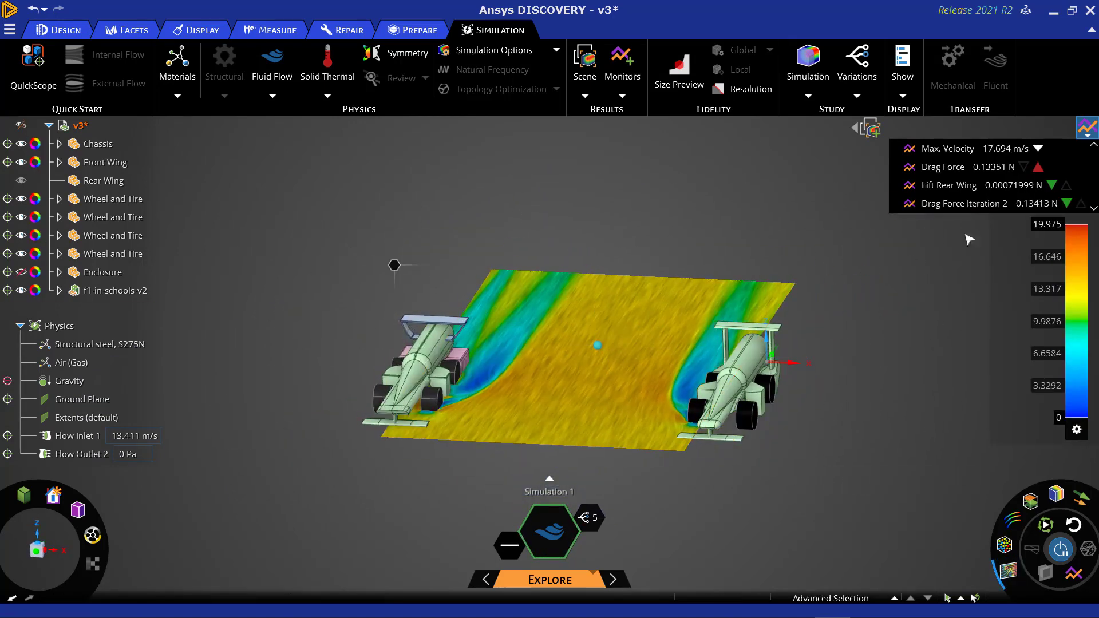
Check the Drag Force and Drag Force Iteration 2 charts, close both, then display velocity particles
left_click(961, 203)
left_click(939, 166)
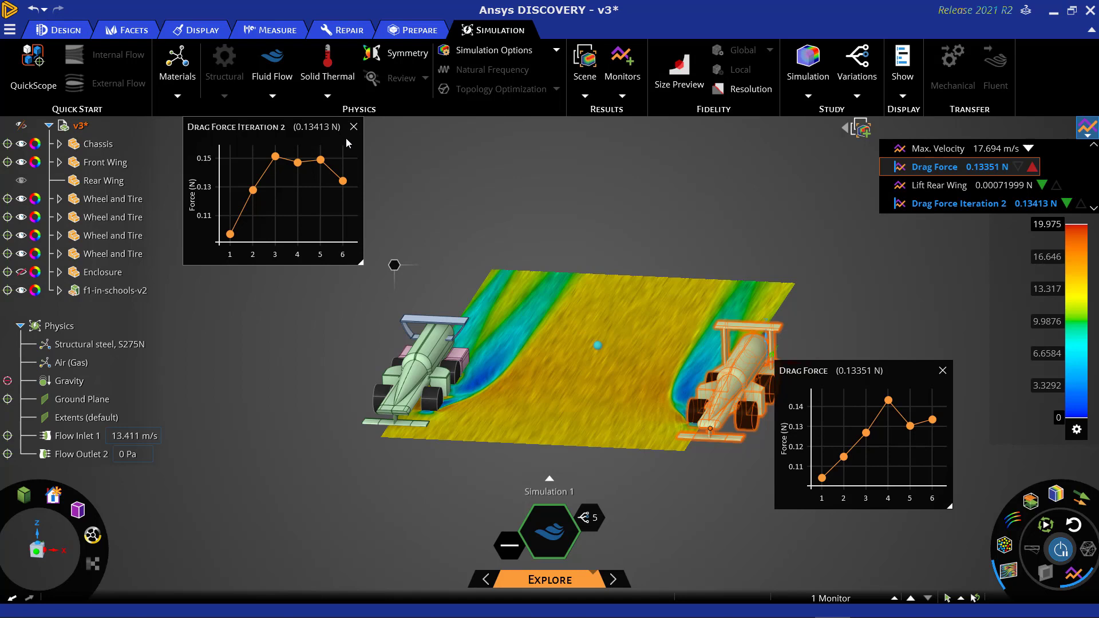
left_click(943, 371)
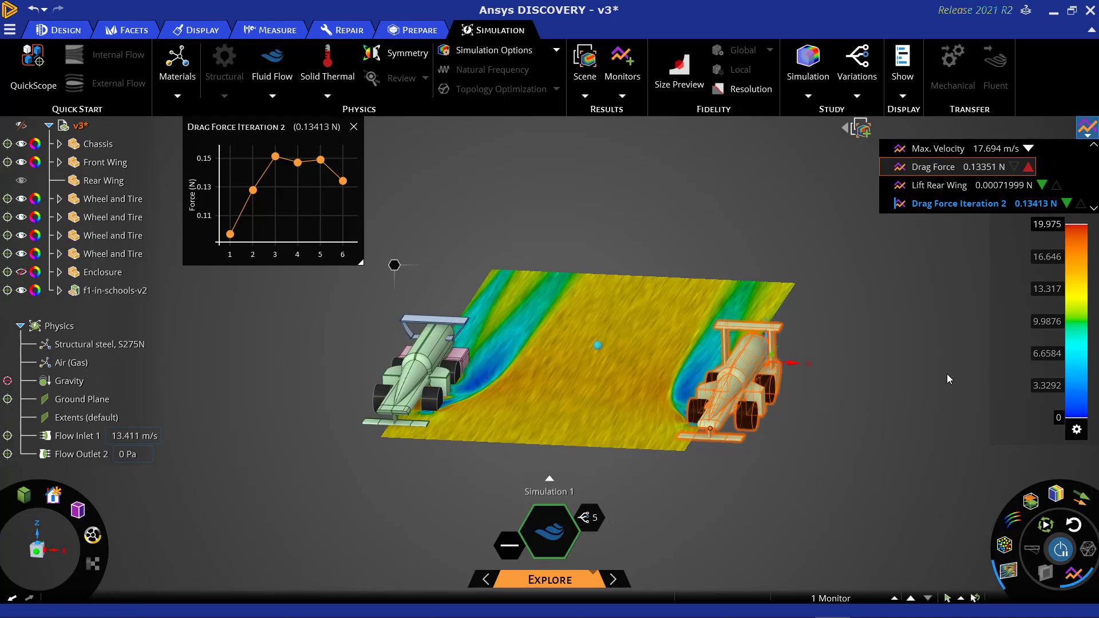
left_click(355, 127)
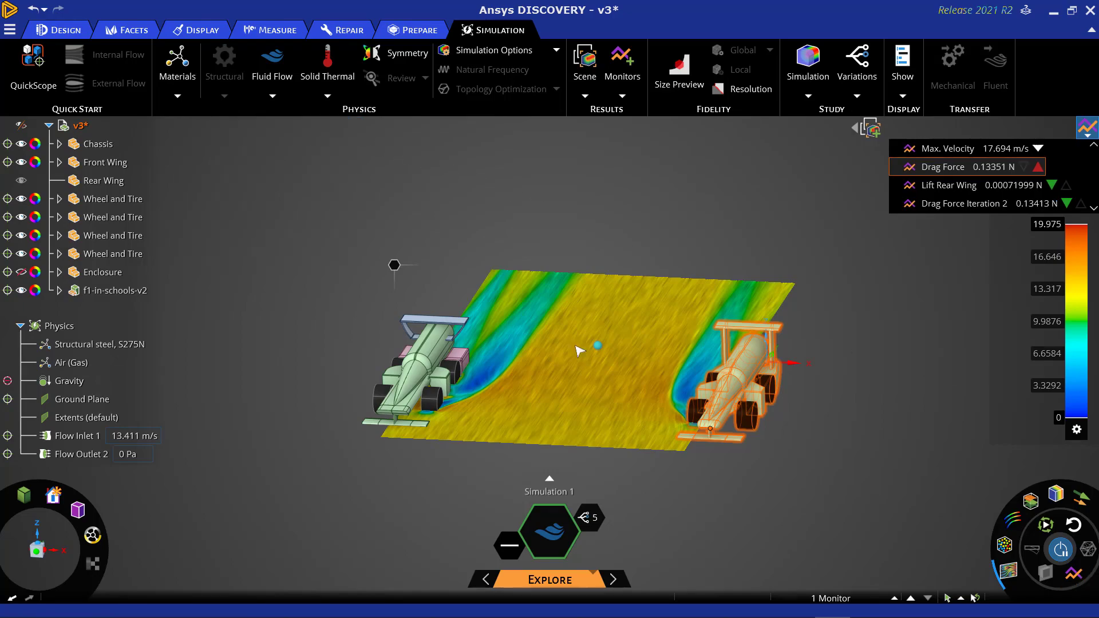
left_click(1003, 545)
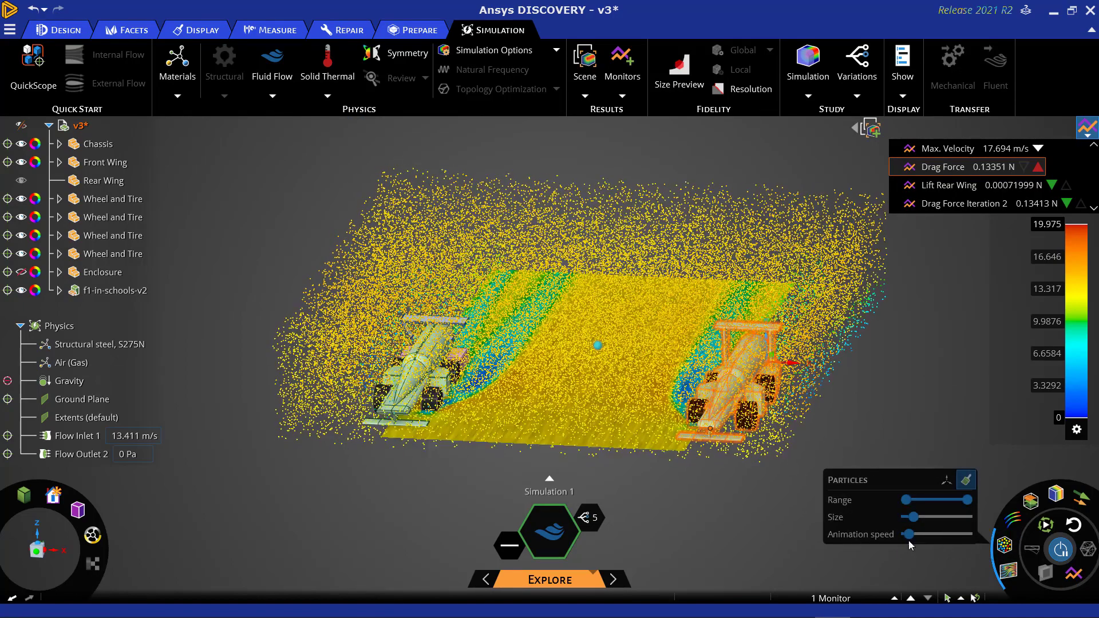